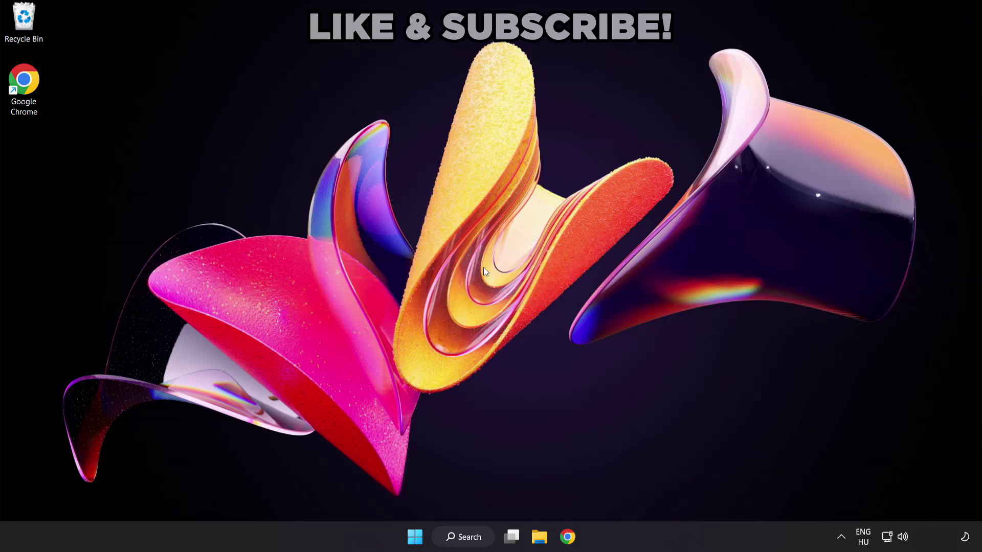
- Search Windows for 'device manager' to bring up Device Manager as the best match
left_click(474, 543)
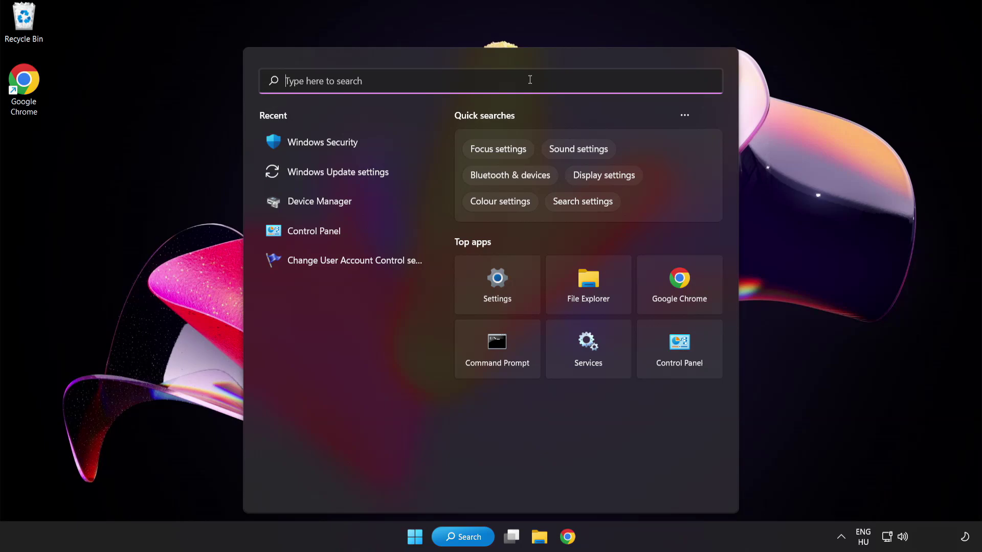
type("device ma")
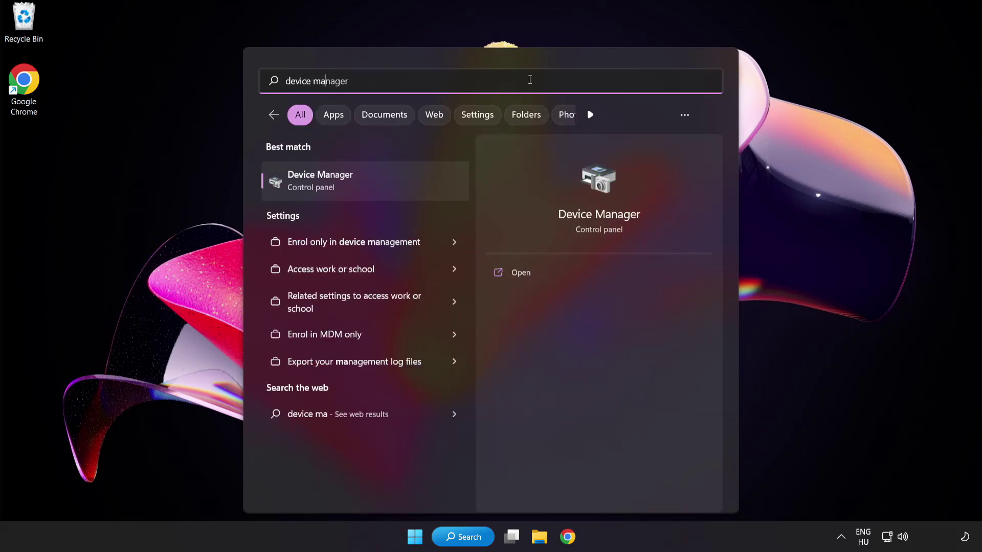
type("nager")
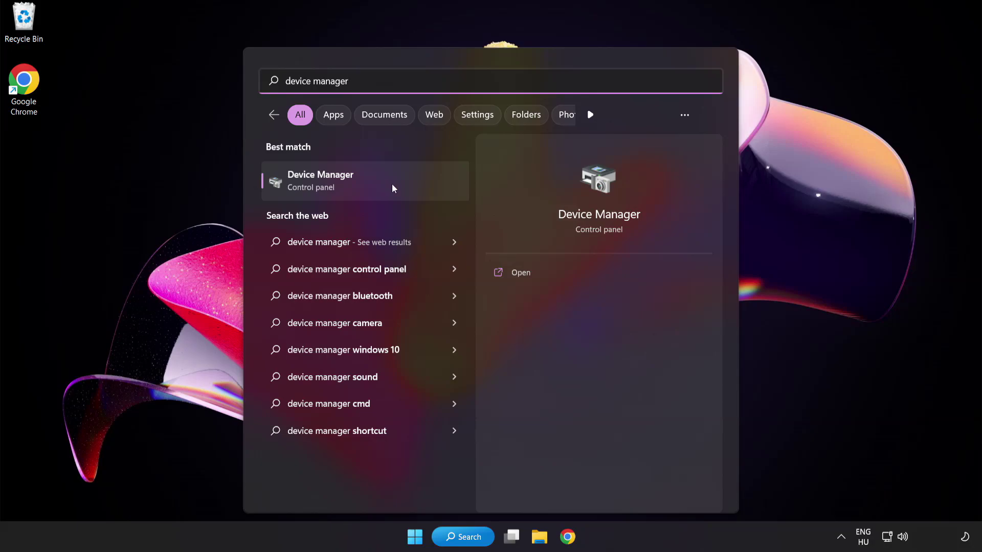
- Open Device Manager and select the VMware SVGA 3D adapter under Display adapters
left_click(393, 187)
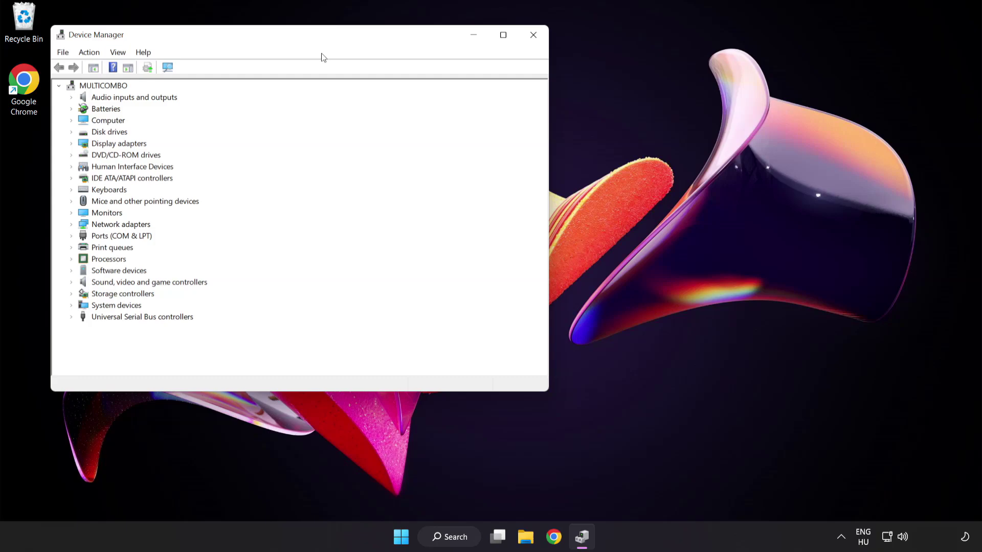
left_click_drag(317, 37, 482, 102)
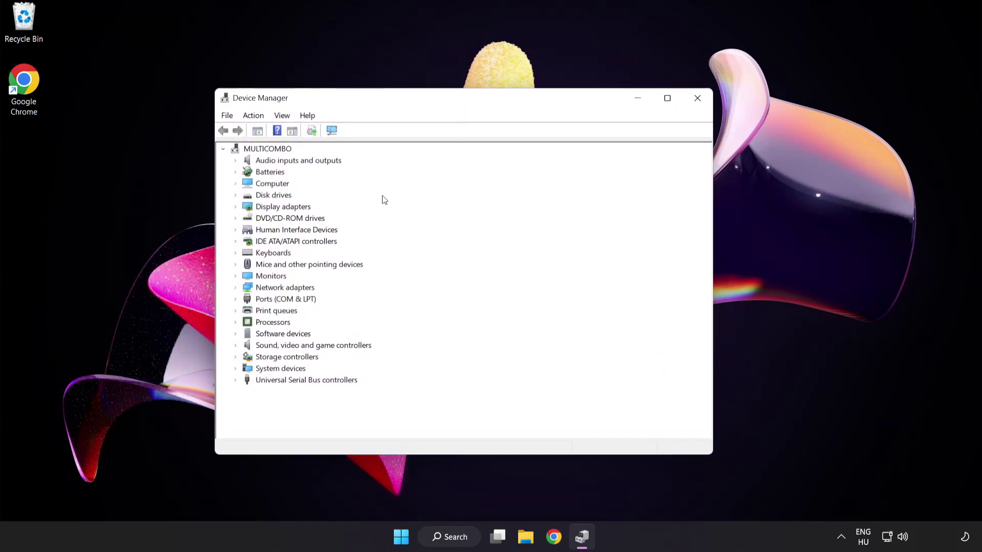
left_click(303, 211)
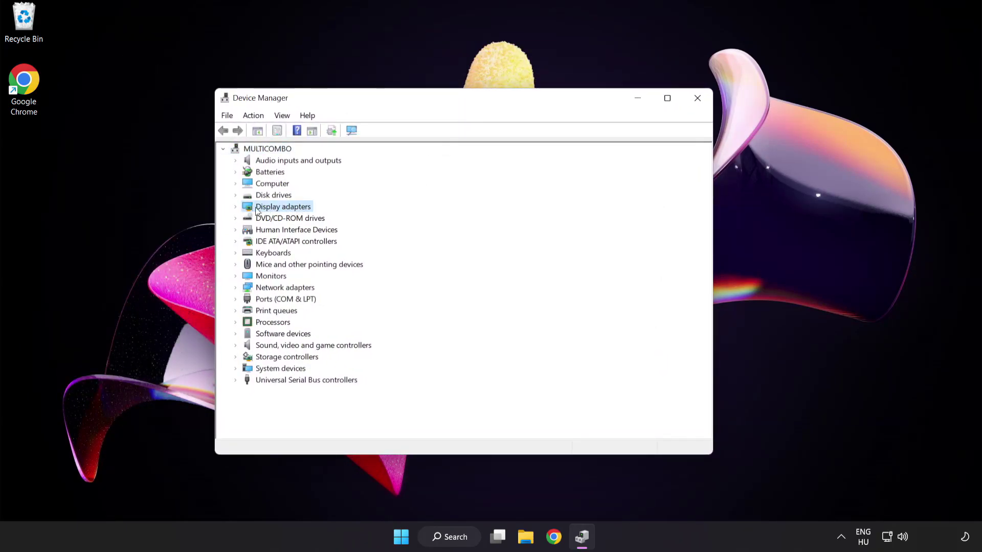
left_click(236, 209)
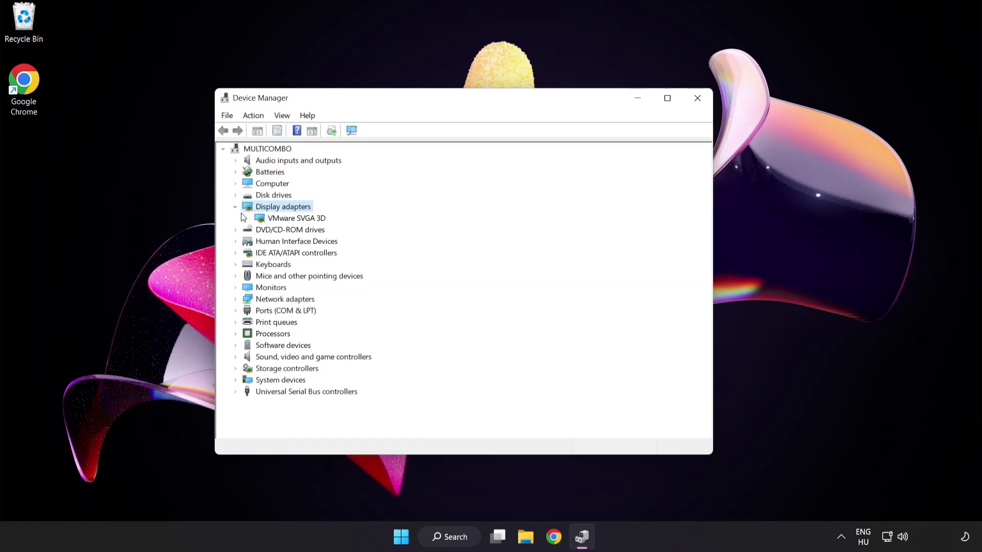
left_click(259, 221)
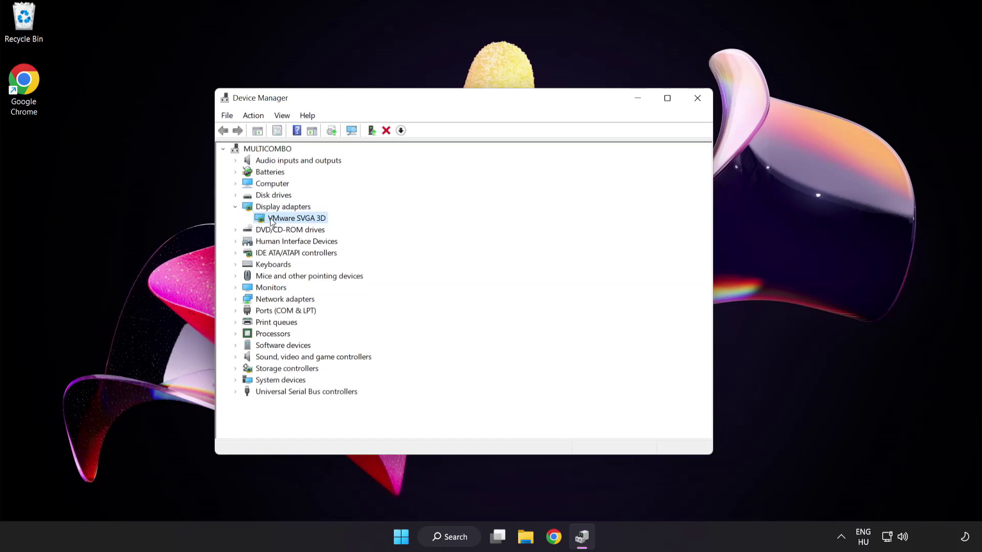
- Search automatically for a newer VMware SVGA 3D driver, then close Device Manager
right_click(294, 220)
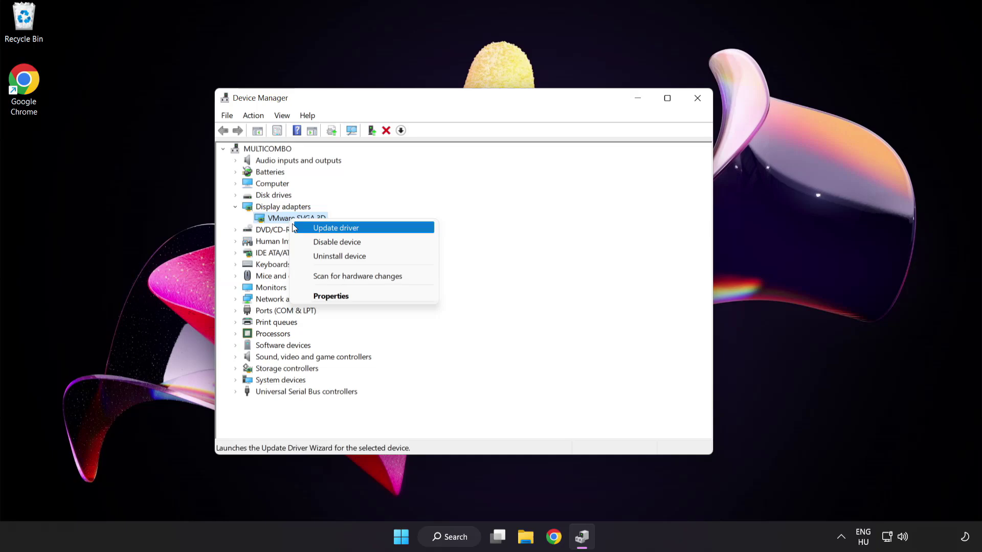
left_click(381, 231)
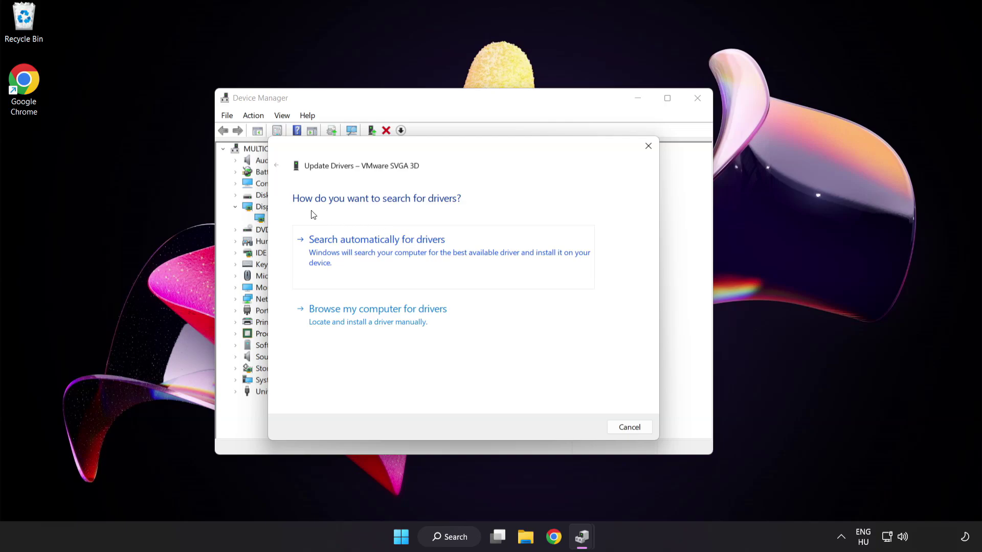
left_click(427, 250)
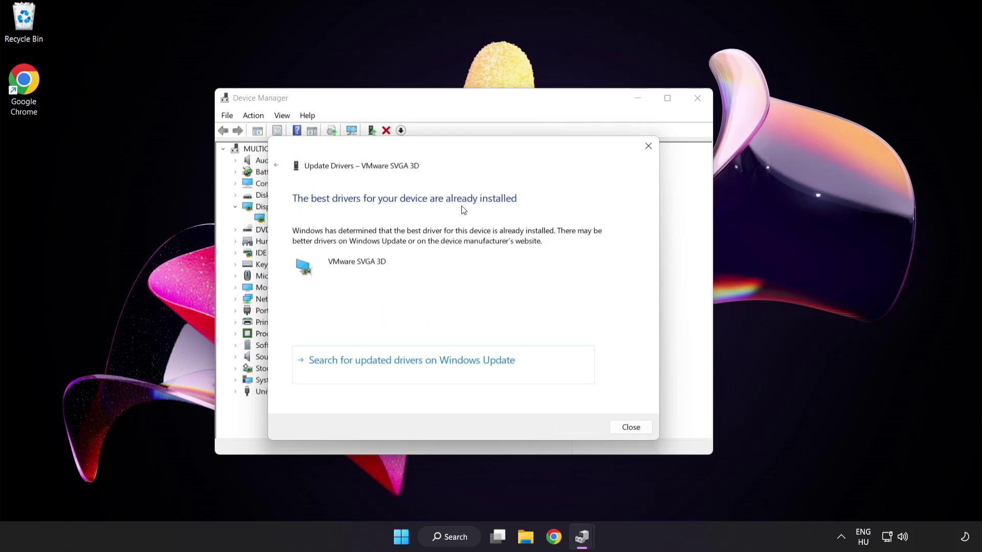
left_click(628, 428)
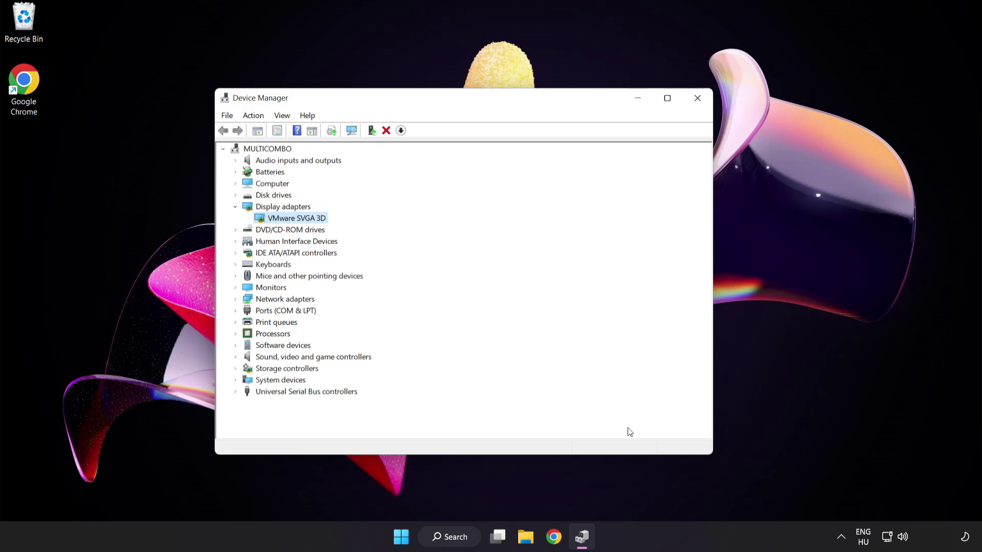
left_click(697, 102)
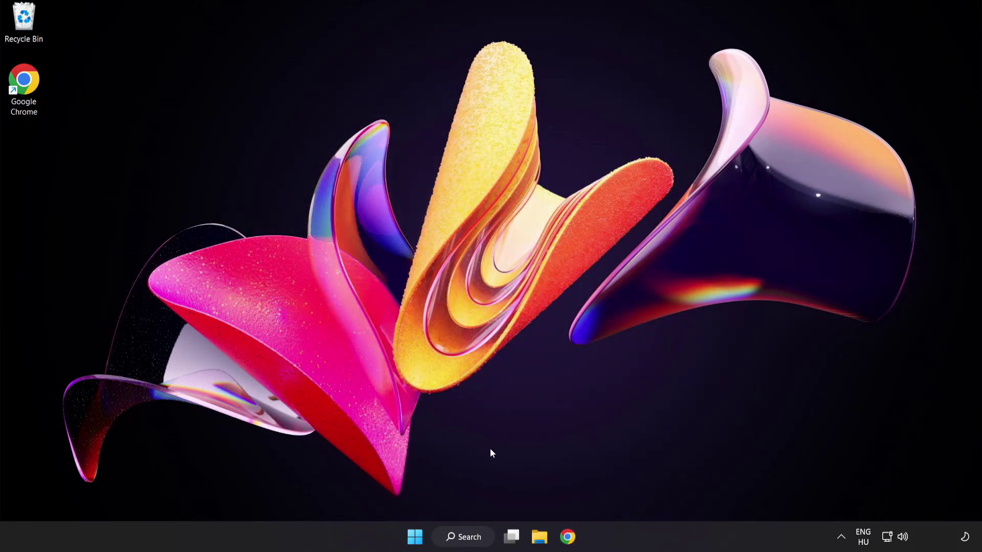
- Run a Windows Update check via 'update' search, then close Settings once it's up to date
left_click(475, 540)
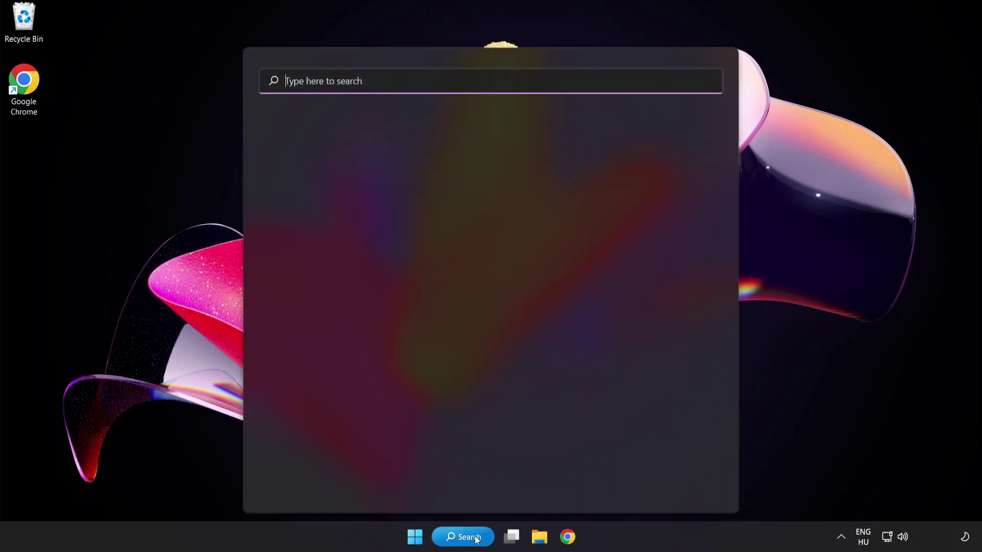
type("update")
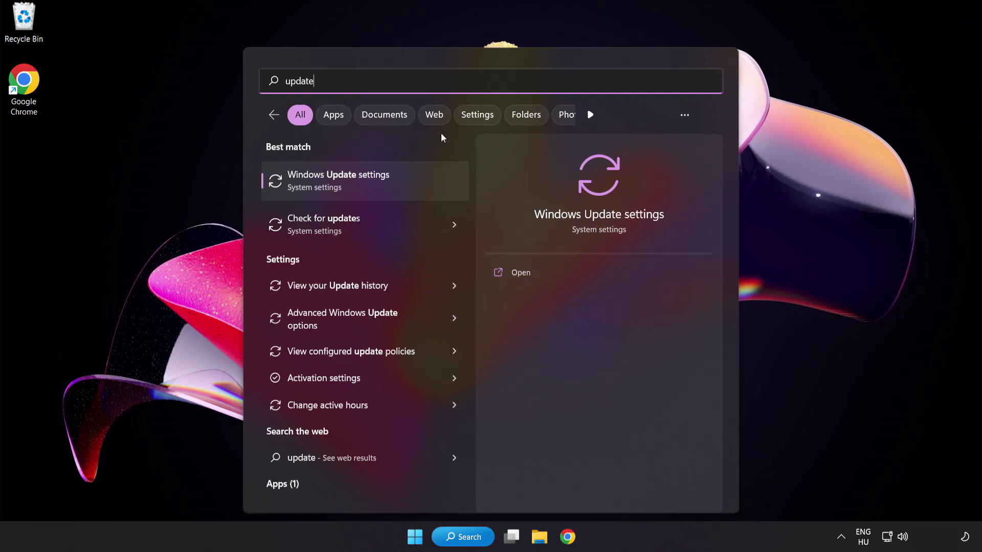
left_click(375, 188)
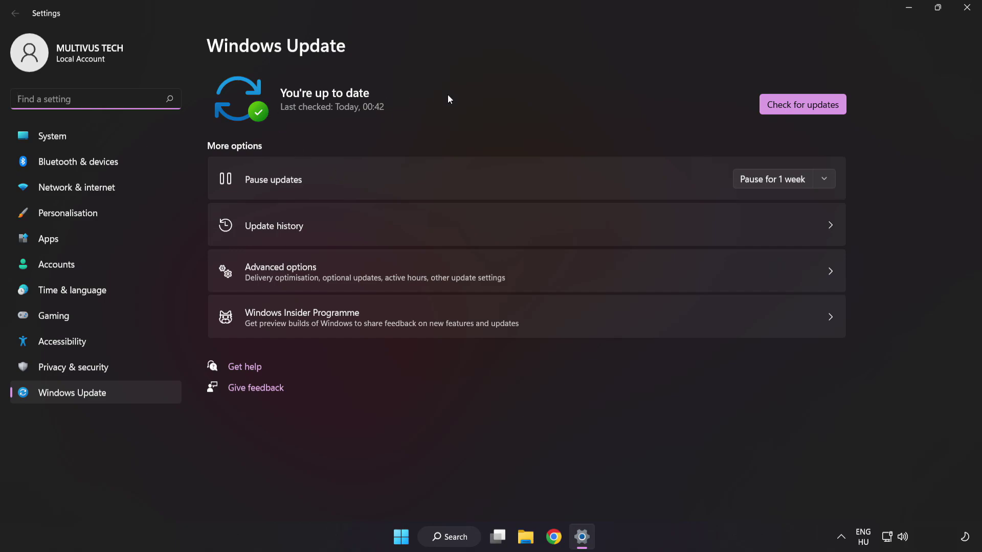
left_click(798, 109)
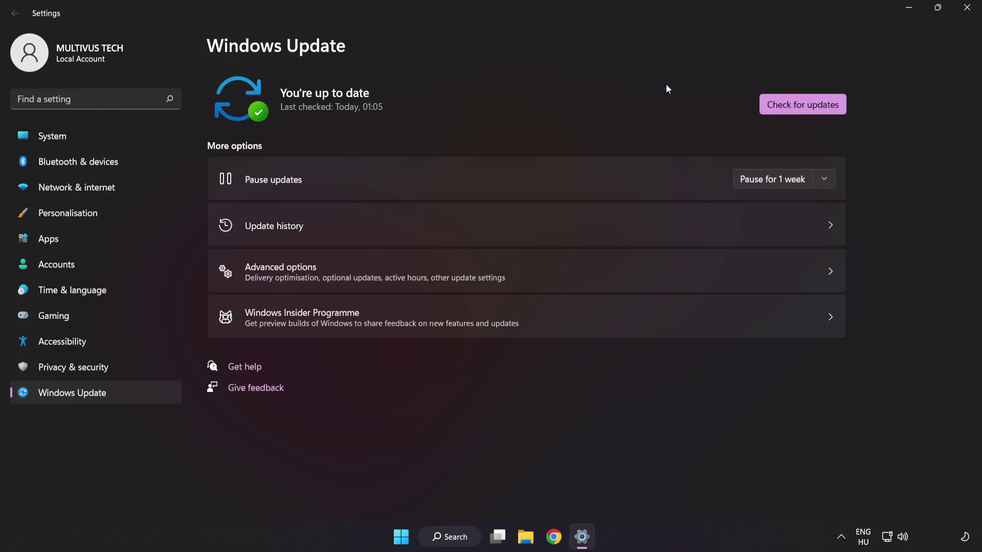
left_click(965, 14)
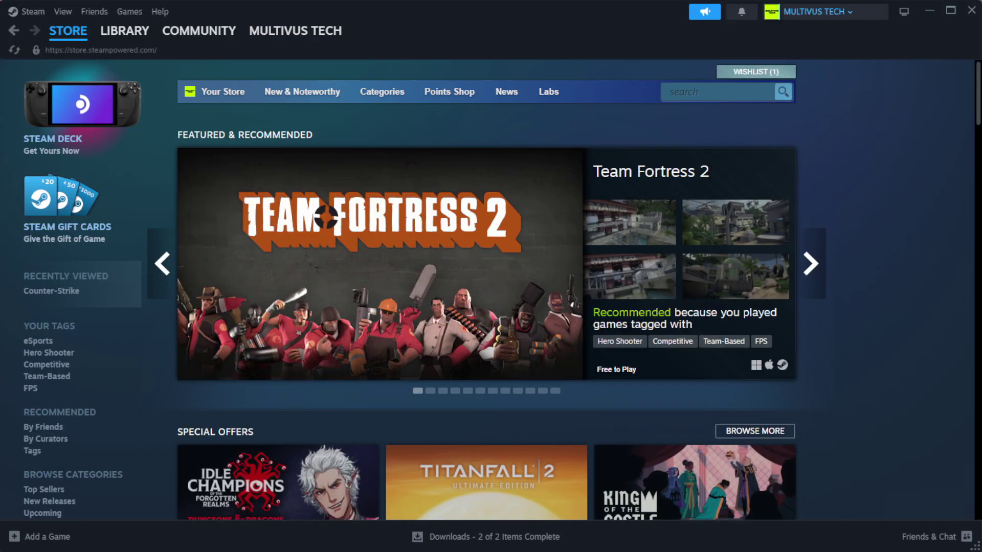
- Verify the Favorites game's installed files in Steam, validating all 1039 files
mouse_move(138, 36)
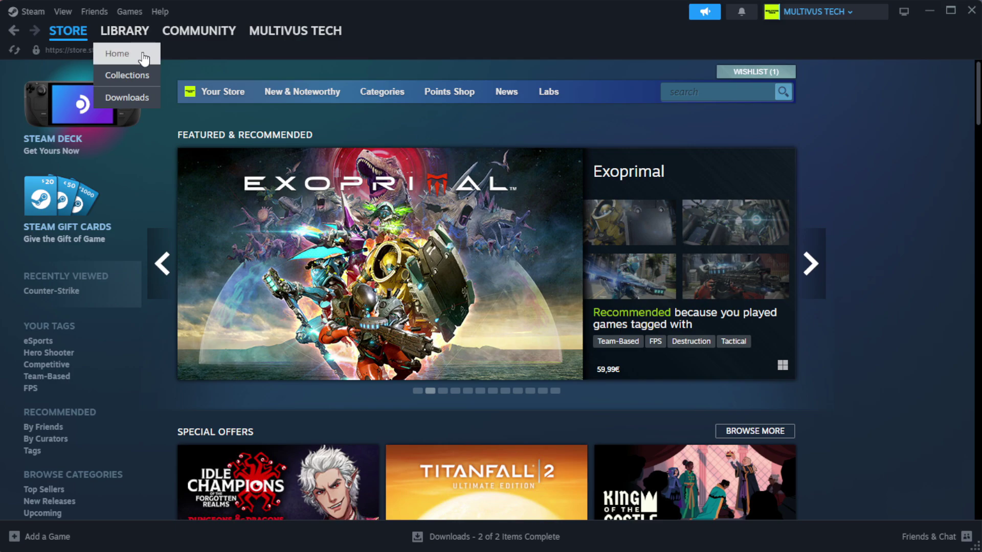
left_click(139, 55)
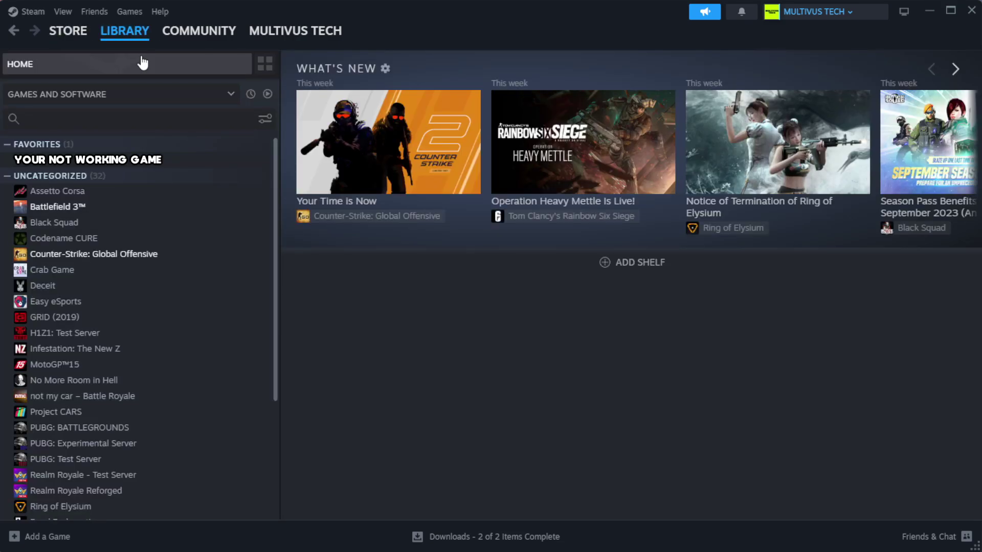
right_click(242, 162)
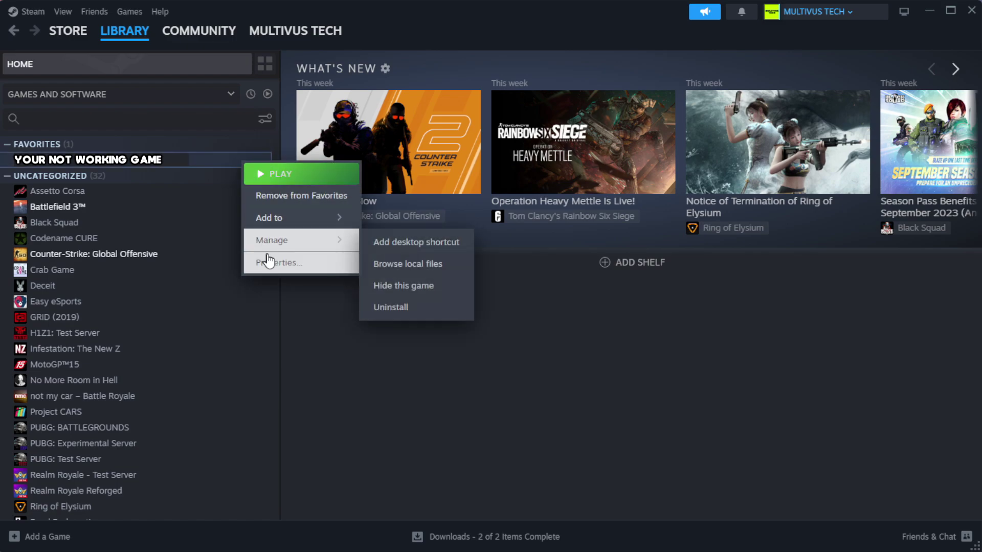
left_click(312, 270)
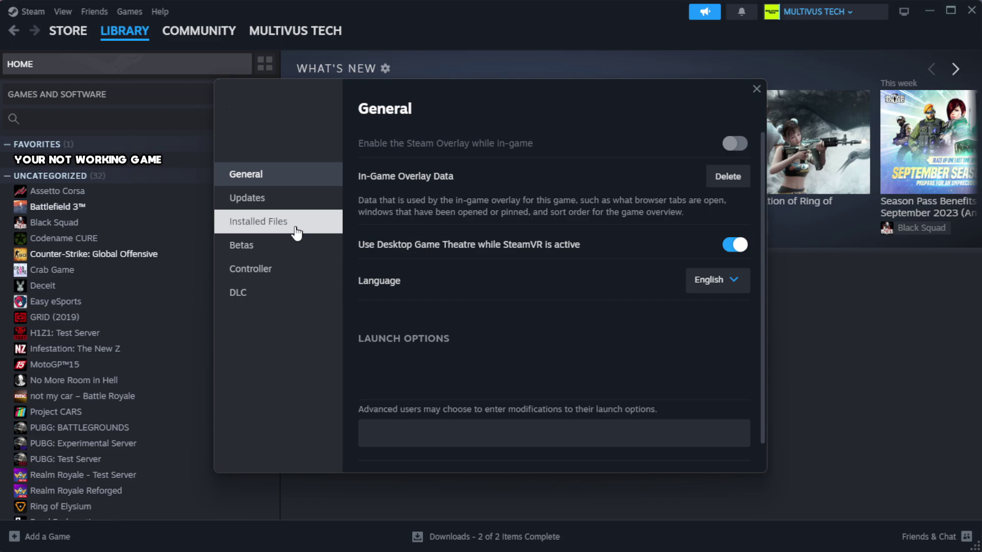
left_click(322, 233)
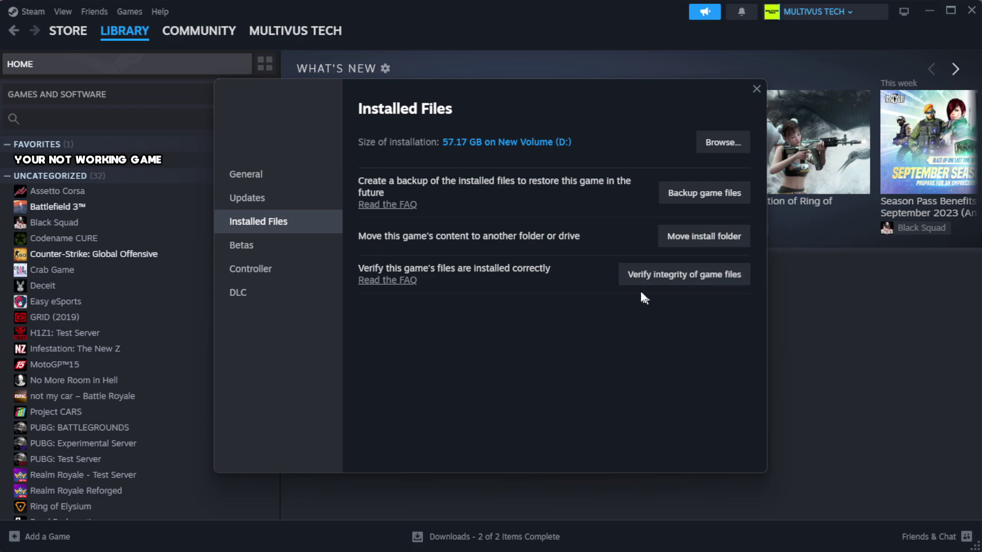
left_click(690, 285)
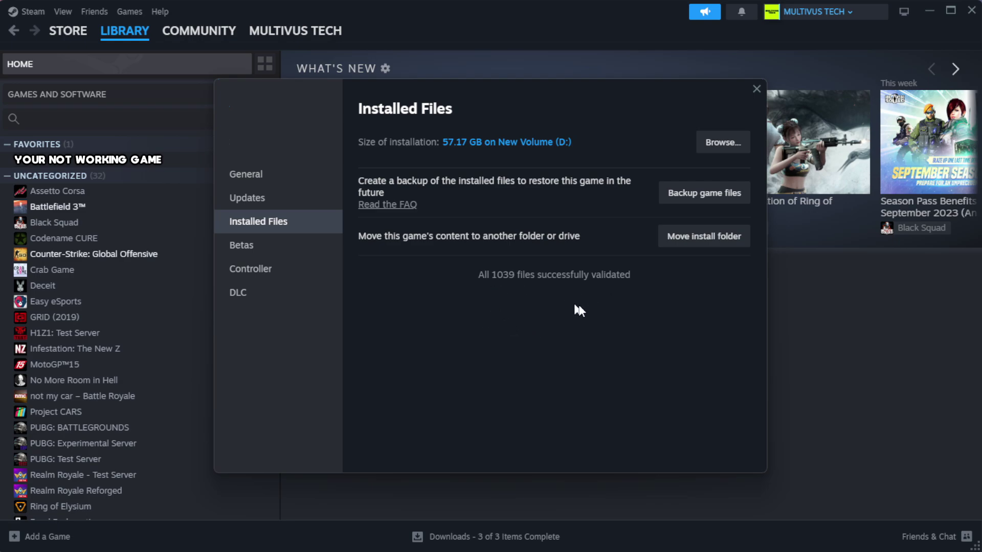
- Browse the game's install folder and open the YOUR NOT WORKING GAME shortcut's Properties
left_click(721, 143)
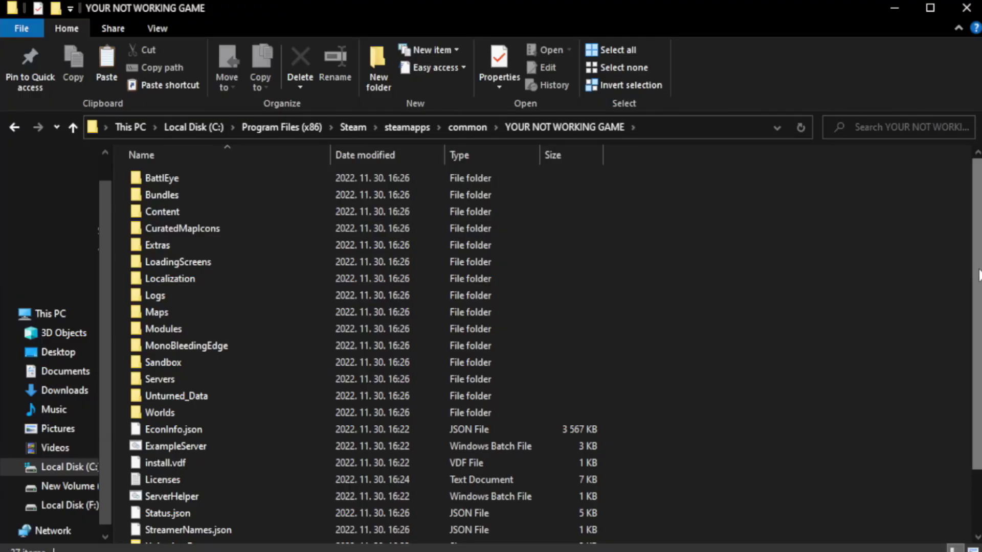
left_click_drag(976, 305, 979, 365)
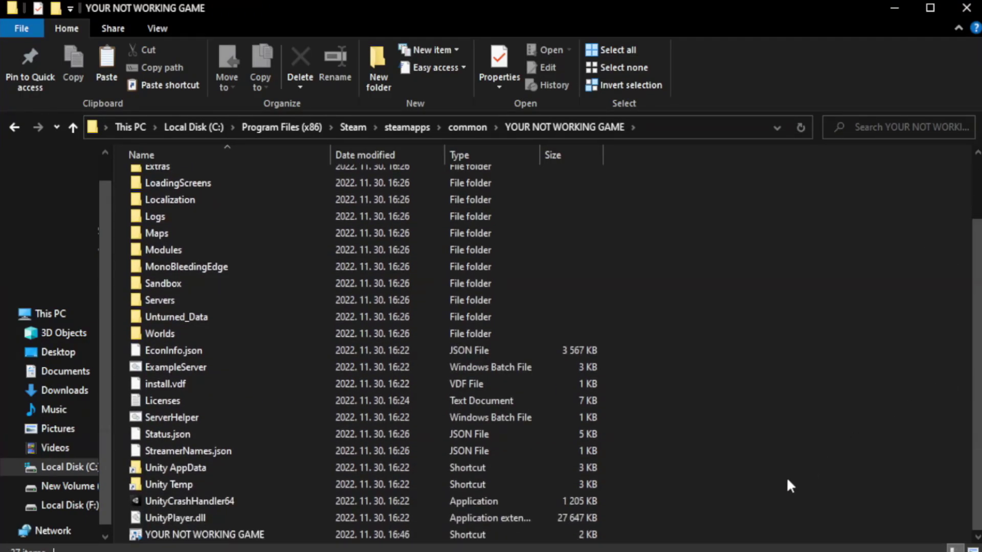
left_click(389, 536)
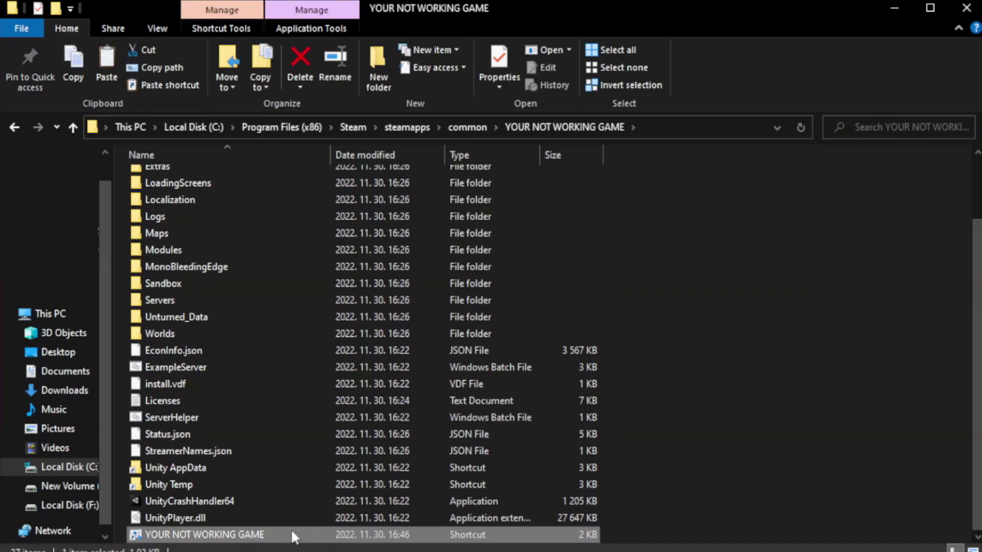
right_click(328, 536)
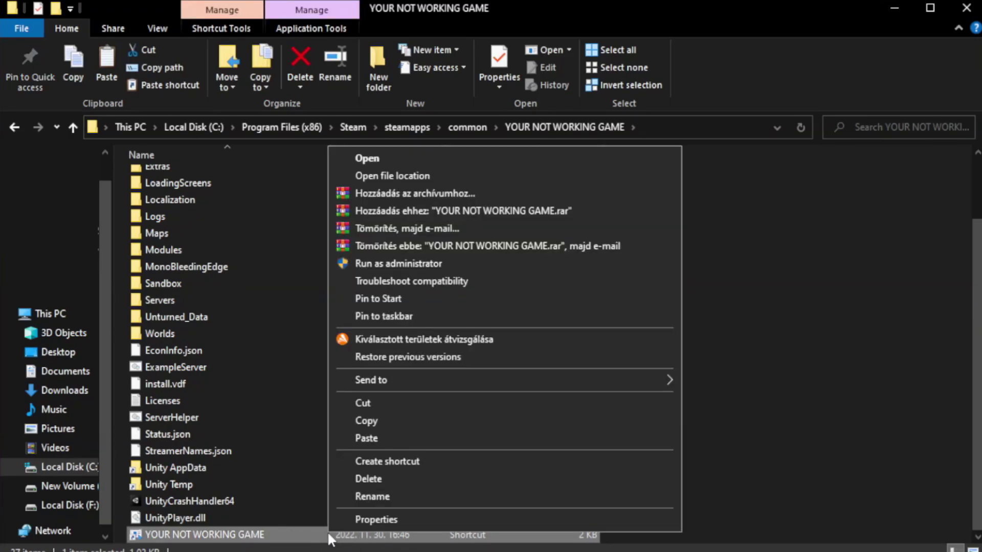
left_click(500, 516)
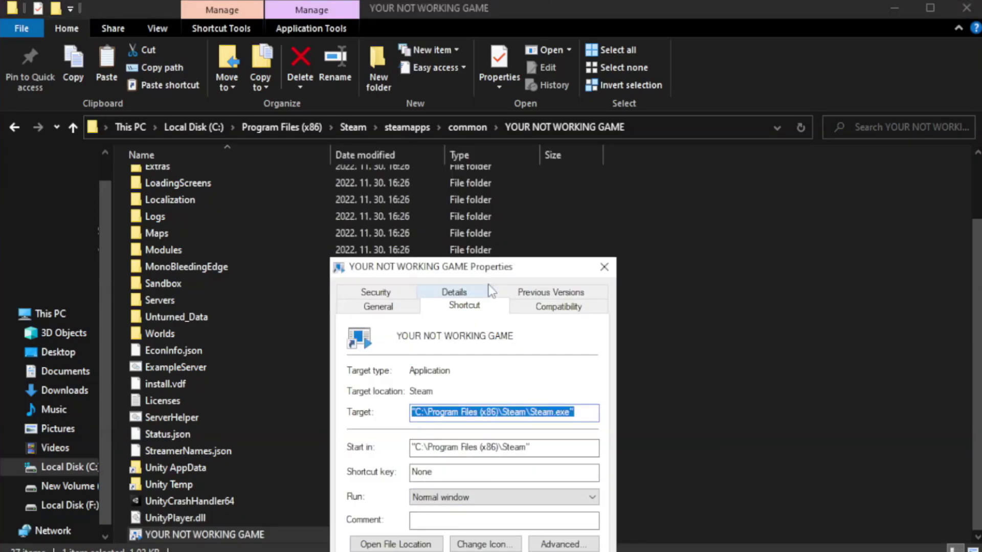
left_click_drag(494, 272, 492, 100)
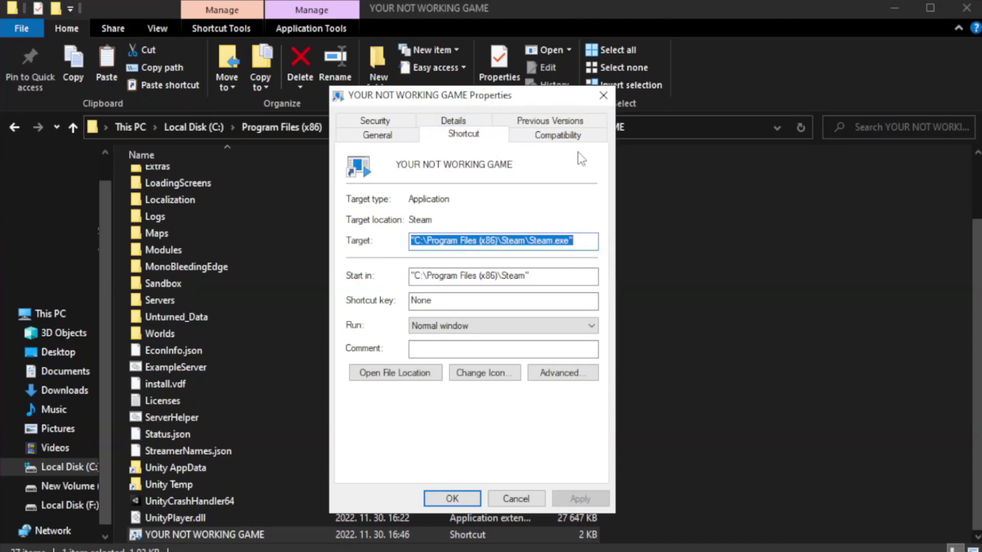
- Apply Windows 8 compatibility mode, disabled fullscreen optimizations and run as administrator to the shortcut
left_click(552, 138)
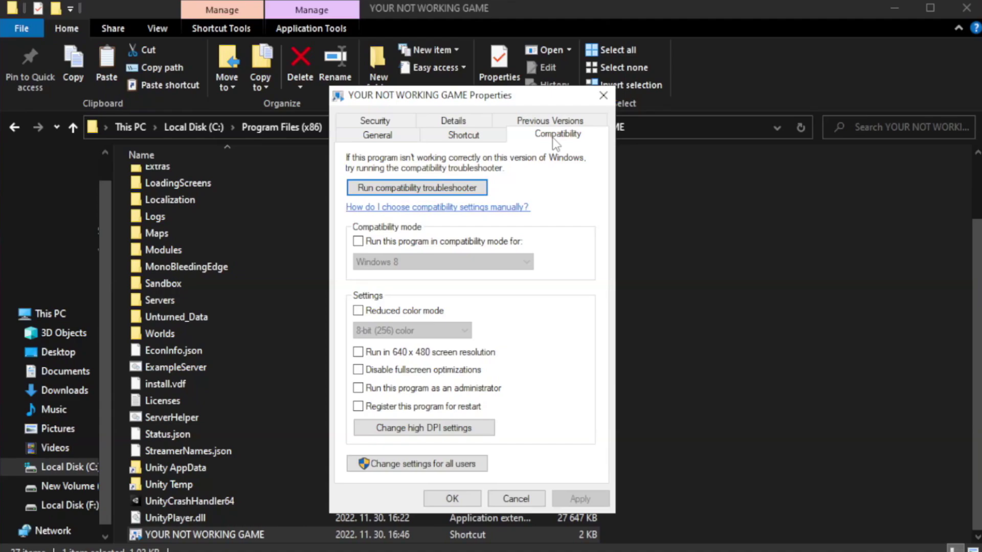
left_click(389, 243)
left_click(415, 260)
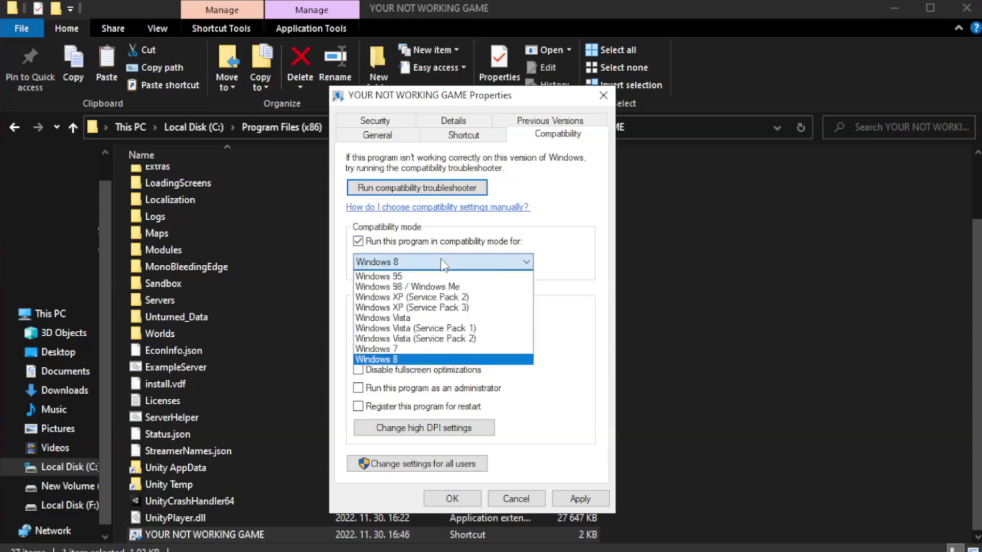
left_click(416, 360)
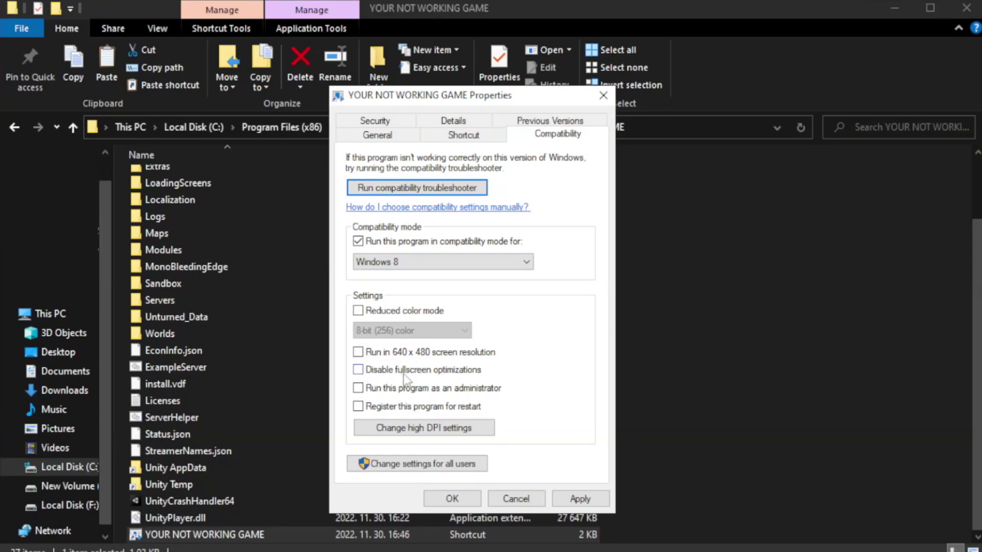
left_click(384, 376)
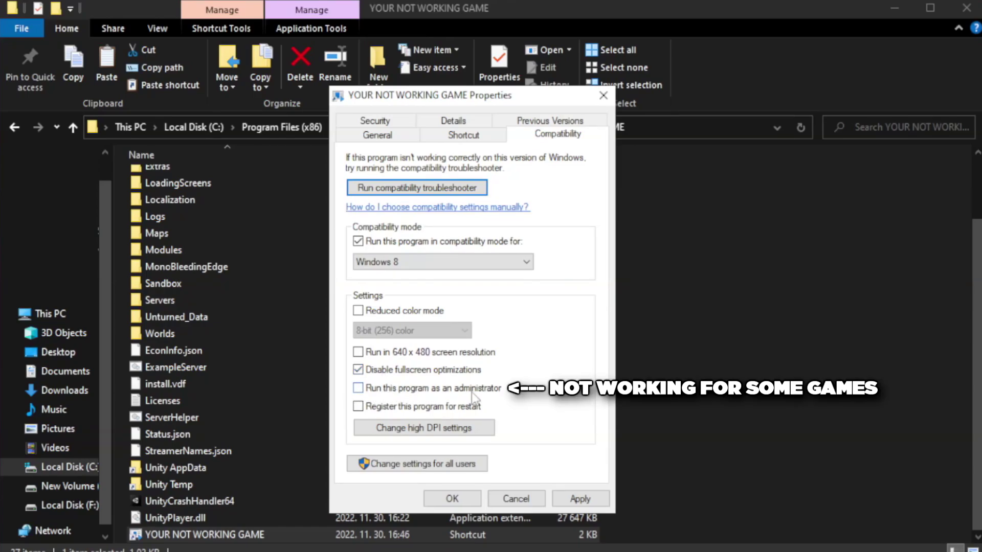
left_click(385, 394)
left_click(579, 500)
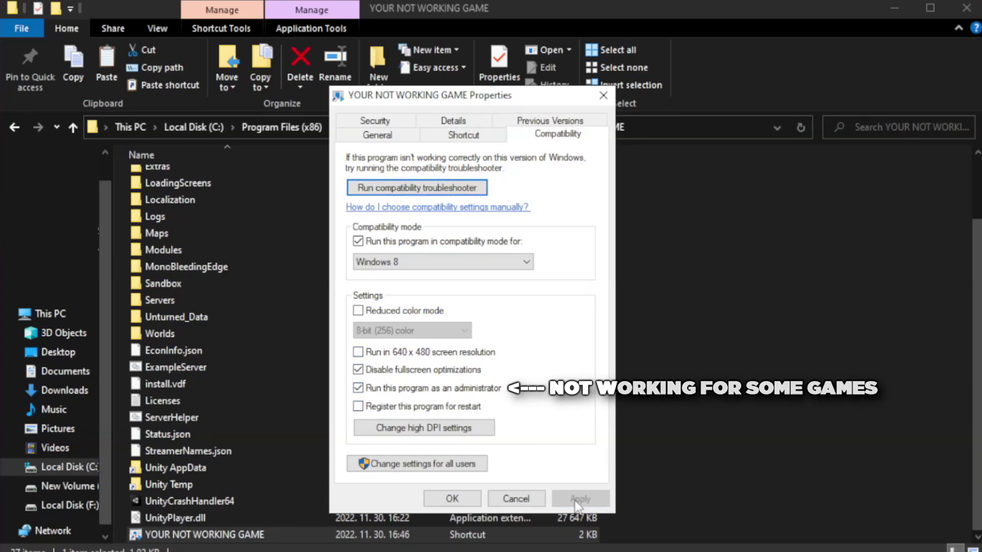
- Confirm the shortcut properties with OK and launch Task Manager from the Start button menu
left_click(451, 500)
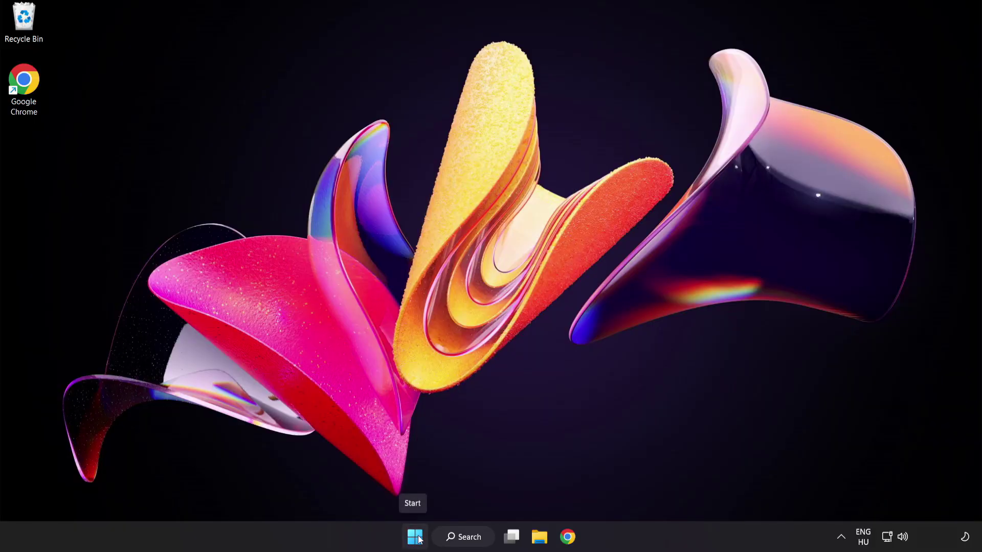
right_click(418, 540)
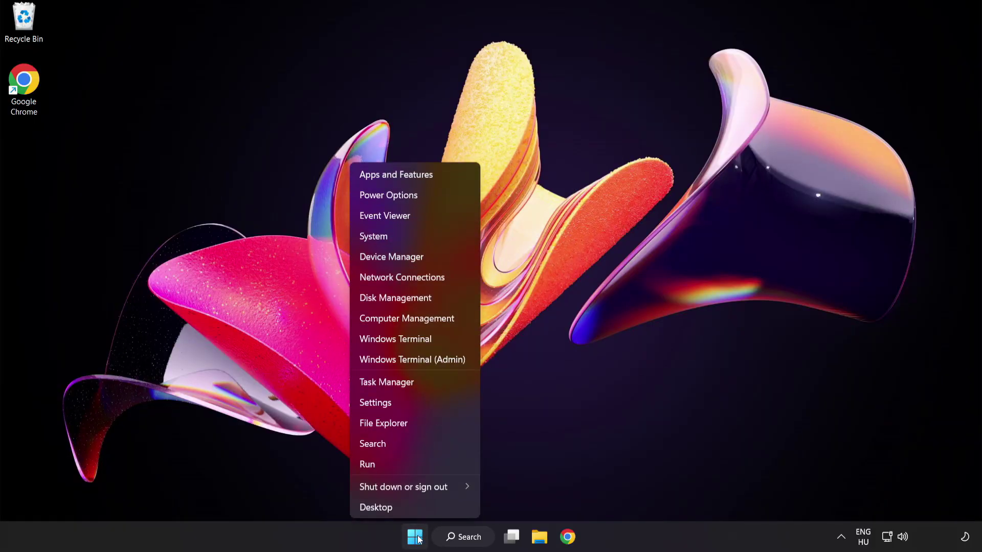
left_click(424, 382)
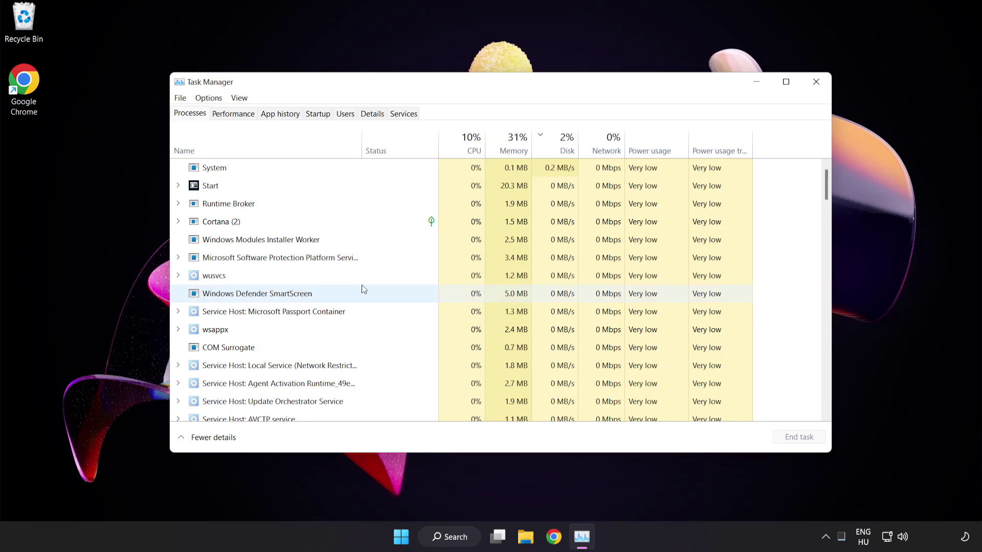
- Disable Cortana, Phone Link, Terminal and Windows Security notification icon in the Startup list
left_click(325, 118)
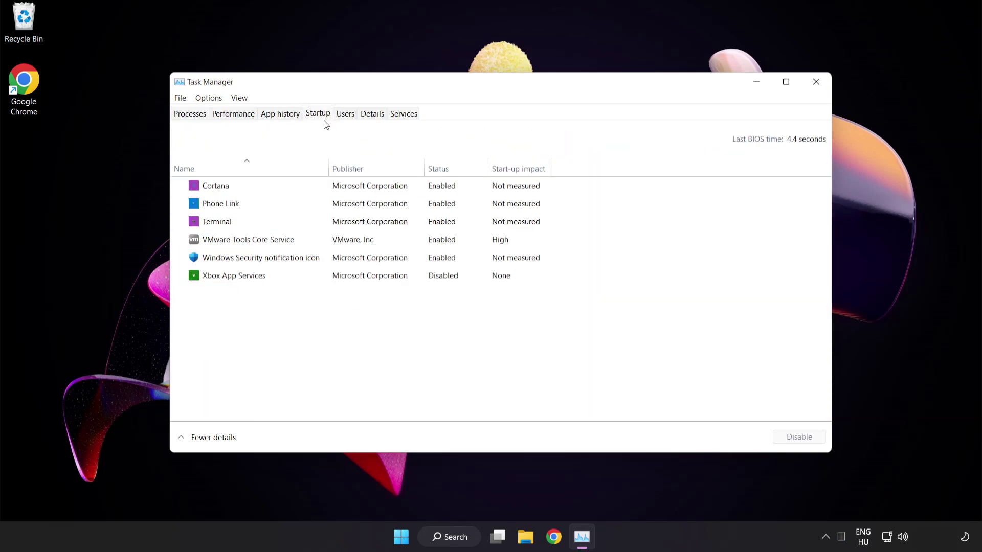
left_click(326, 191)
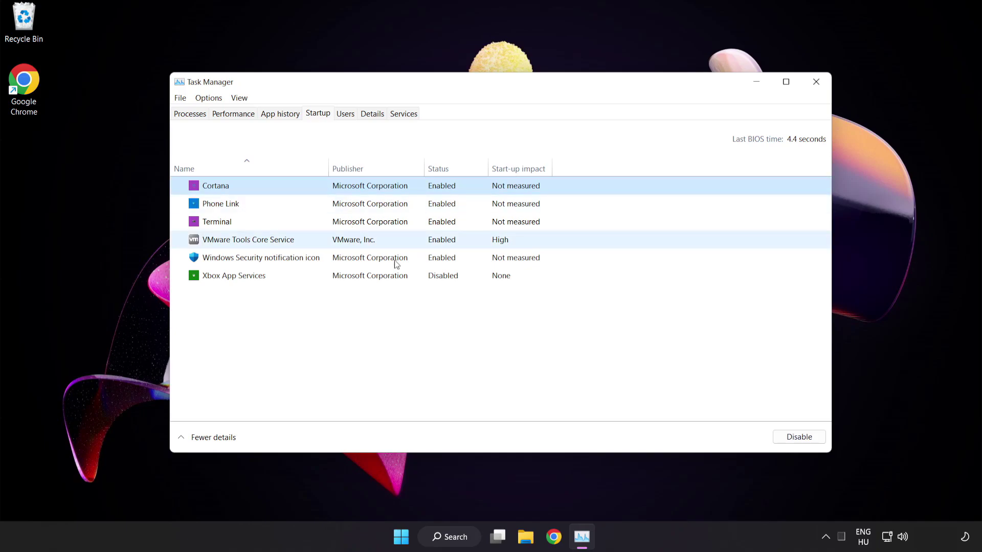
left_click(805, 441)
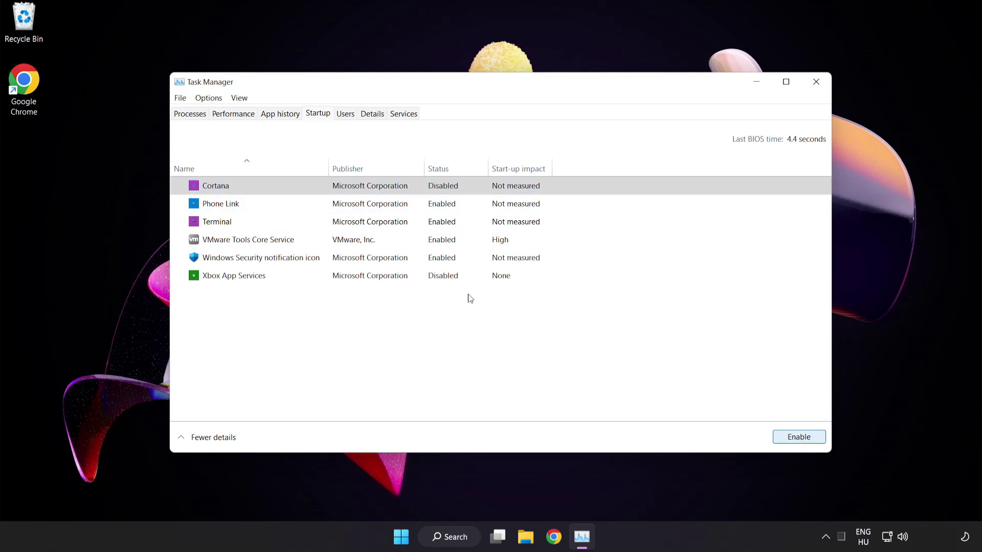
left_click(303, 202)
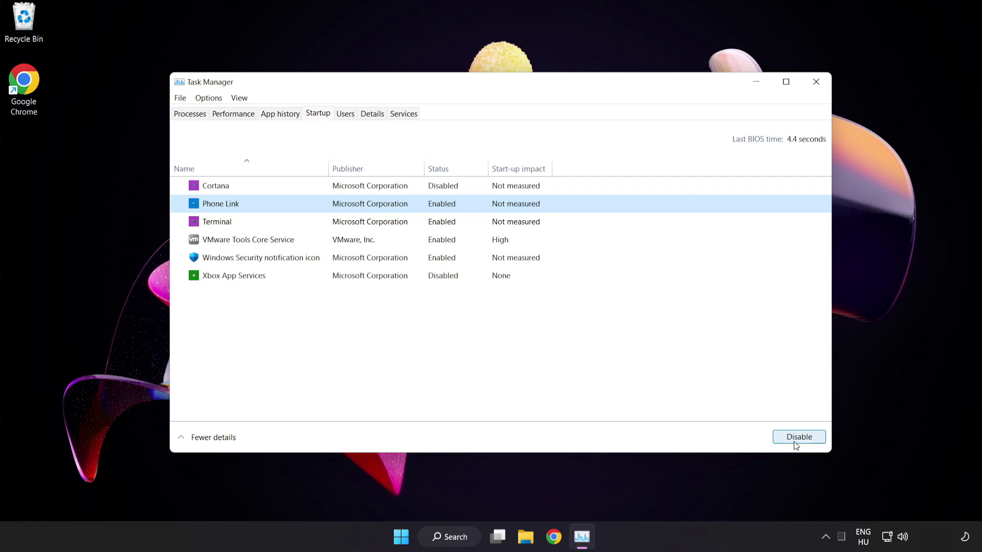
left_click(794, 443)
left_click(311, 222)
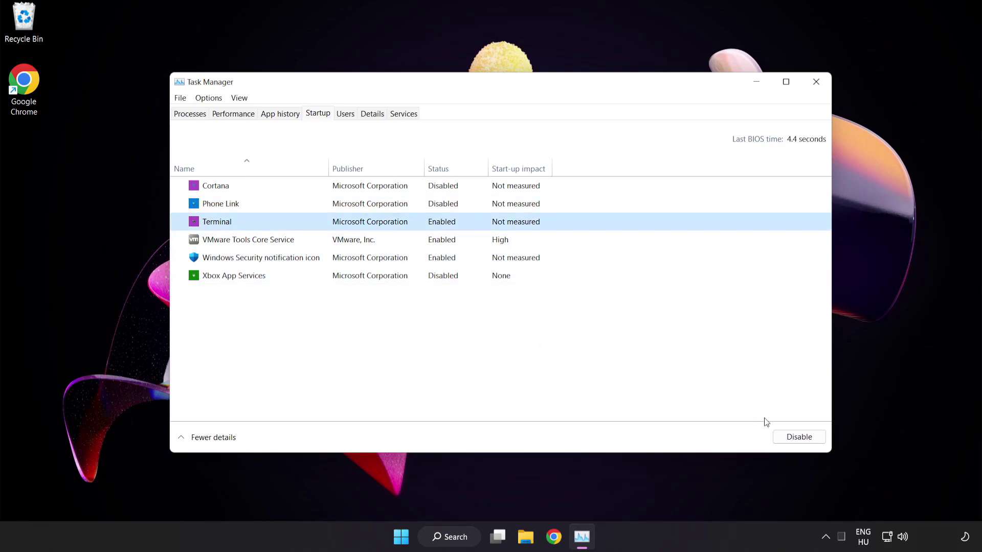
left_click(787, 437)
left_click(333, 260)
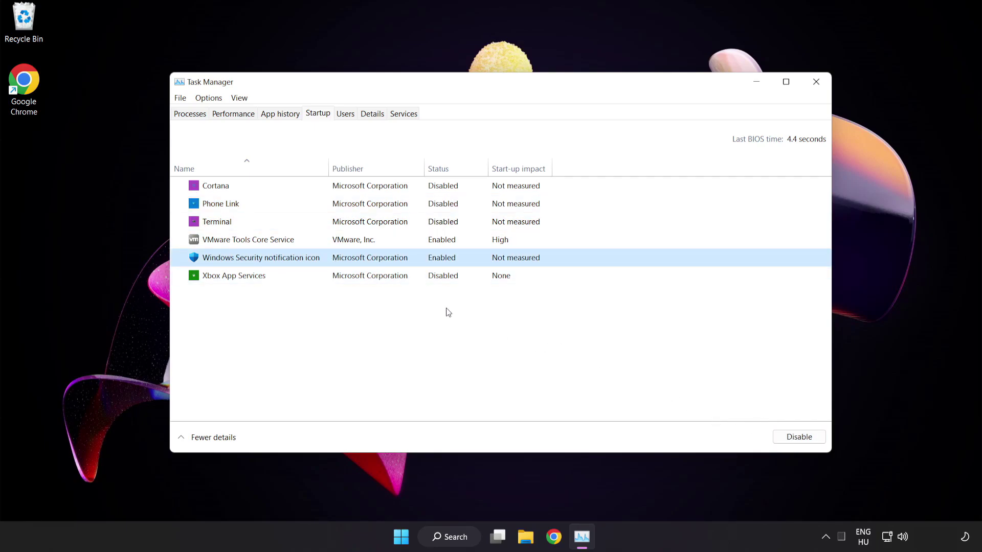
left_click(790, 439)
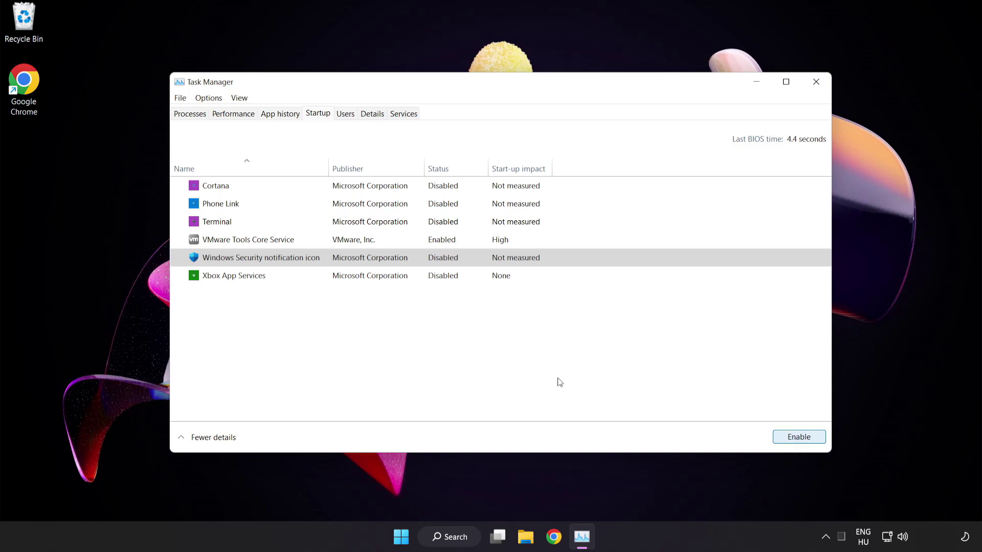
- Close Task Manager and open Command Prompt as administrator
left_click(816, 83)
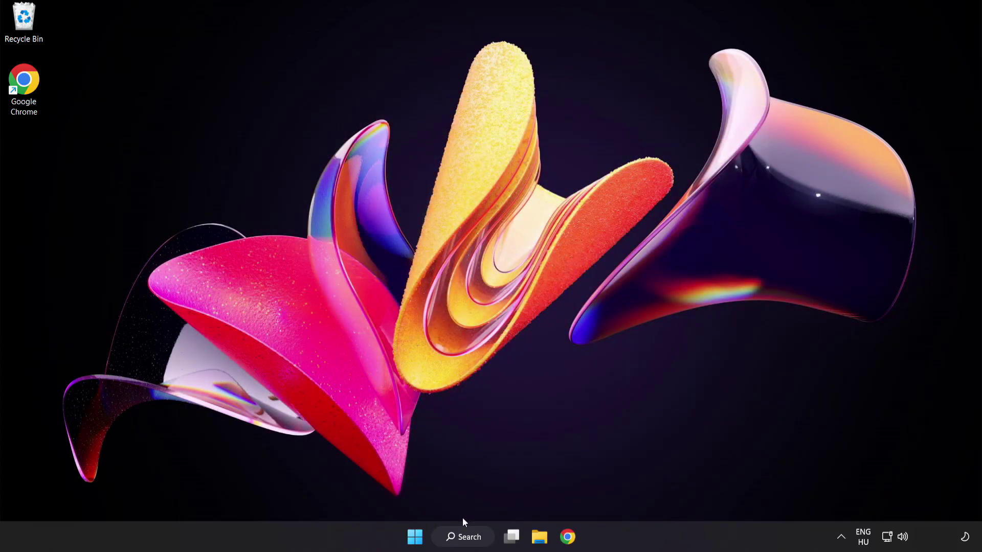
left_click(465, 536)
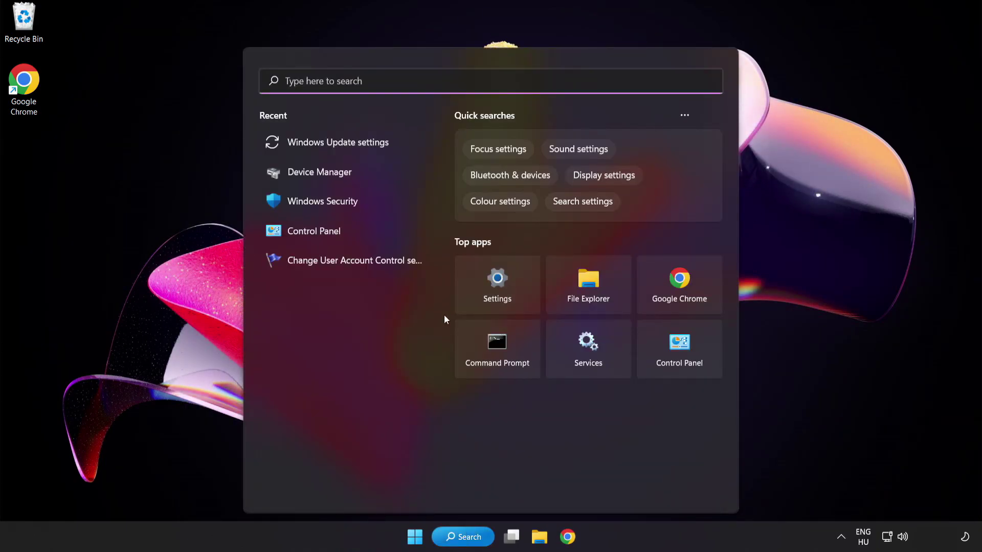
type("cmd")
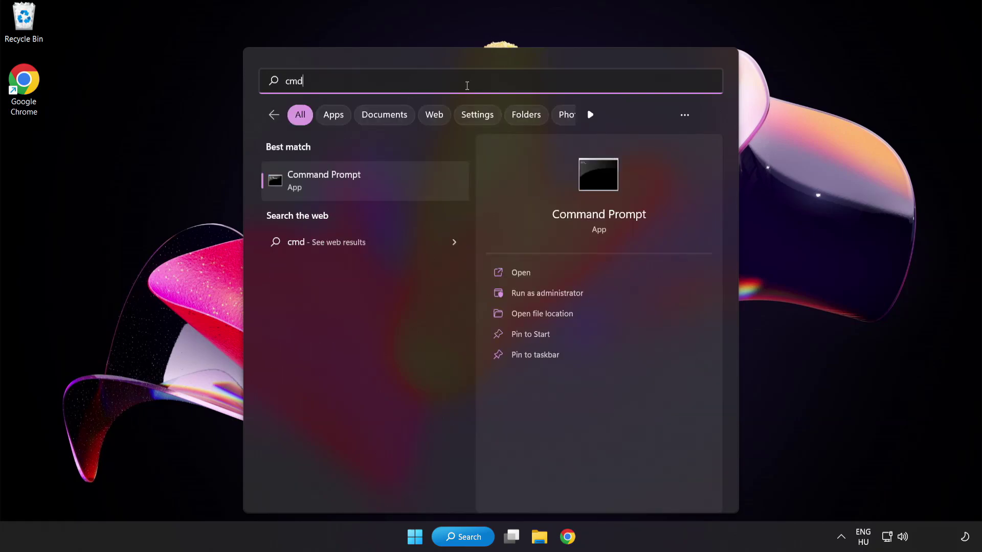
right_click(368, 189)
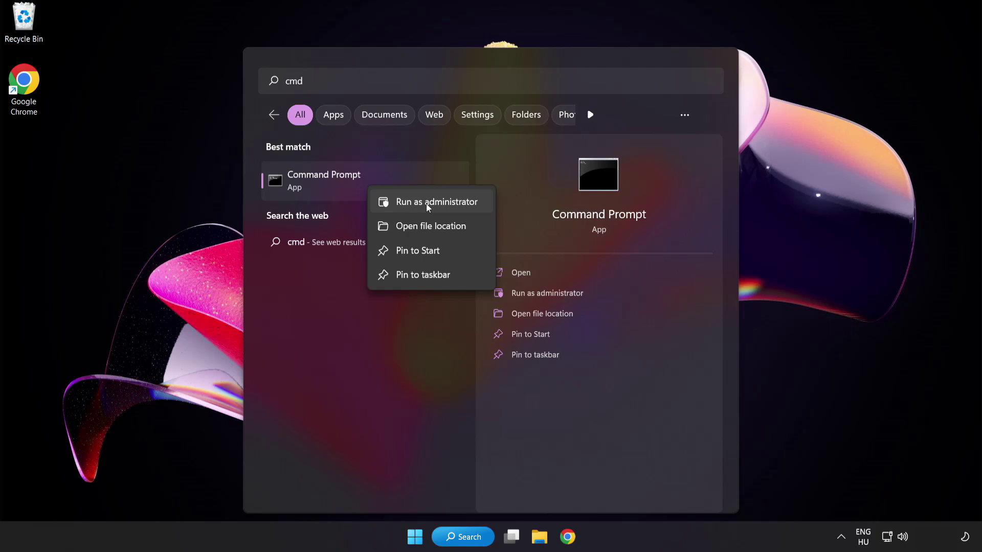
left_click(413, 203)
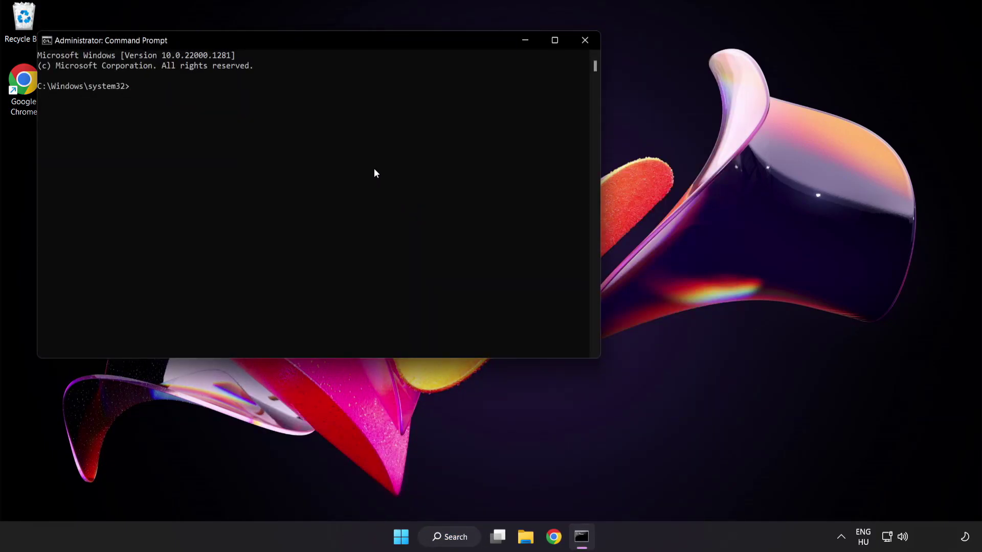
- Run sfc /scannow in the elevated Command Prompt
left_click_drag(279, 38, 427, 95)
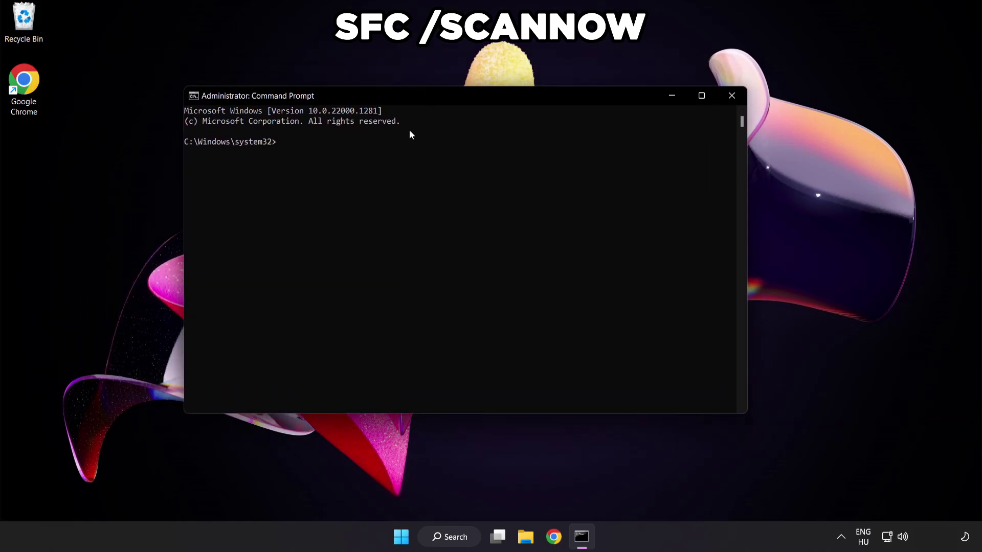
type("sfc /scannow")
key("Return")
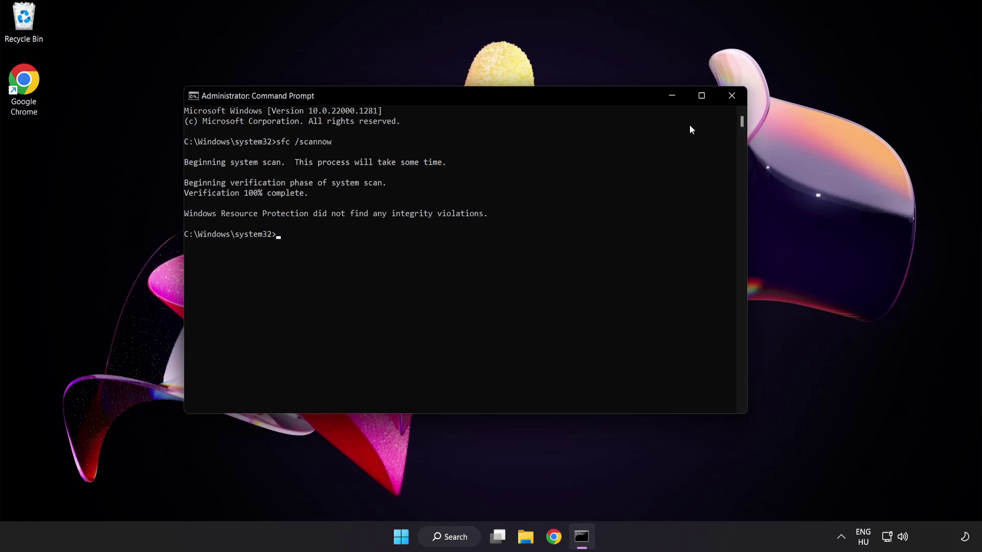
left_click(731, 97)
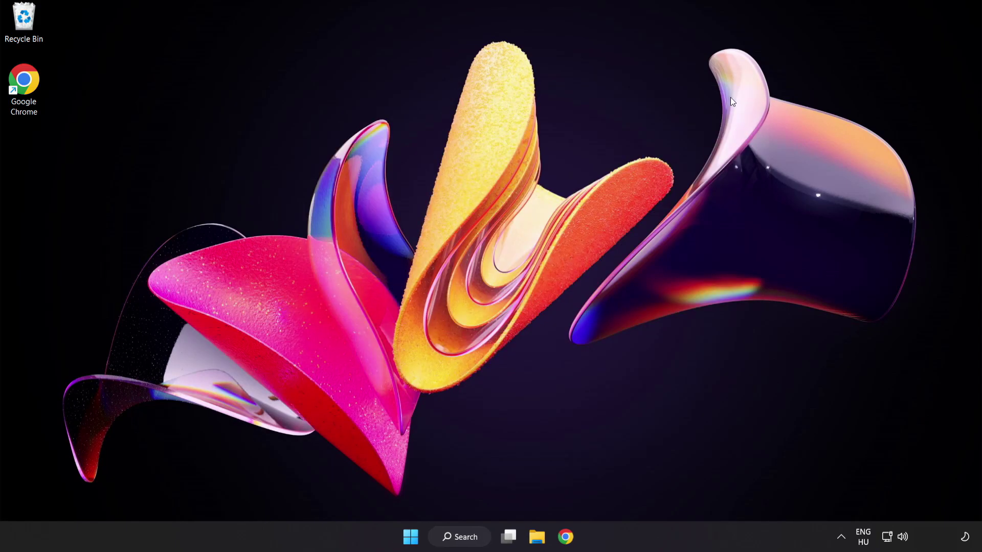
left_click(413, 538)
left_click(650, 493)
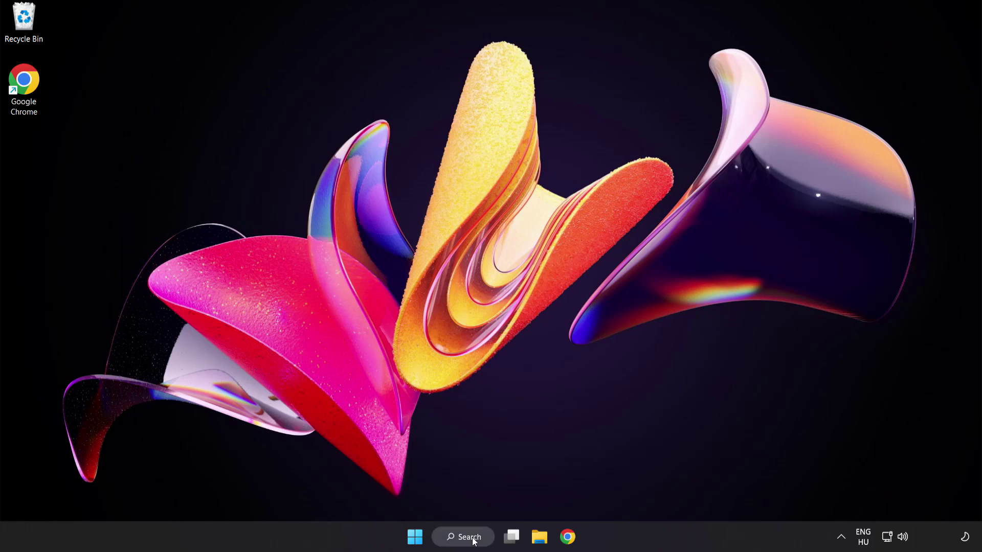
- Open Windows Security to its Virus & threat protection page
left_click(473, 541)
type("se")
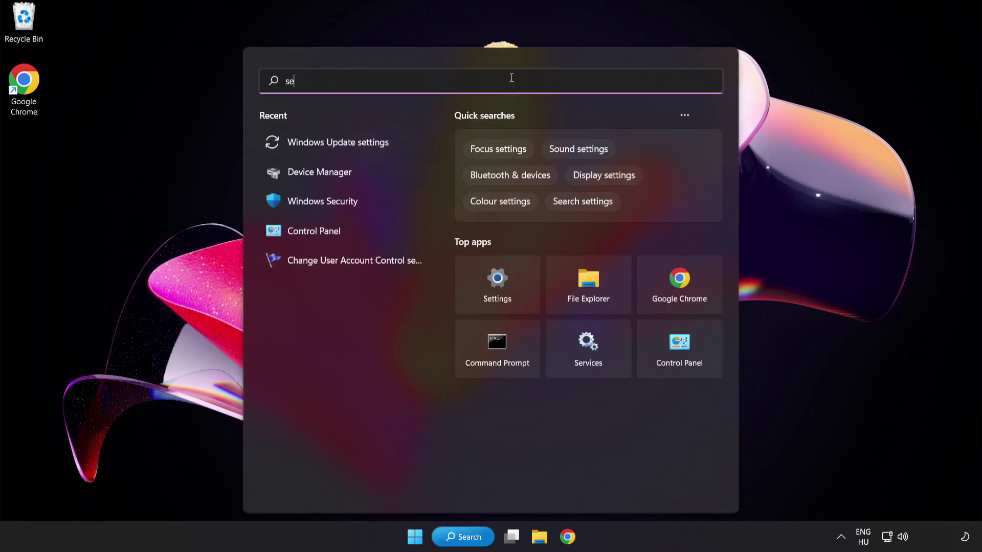
type("curity")
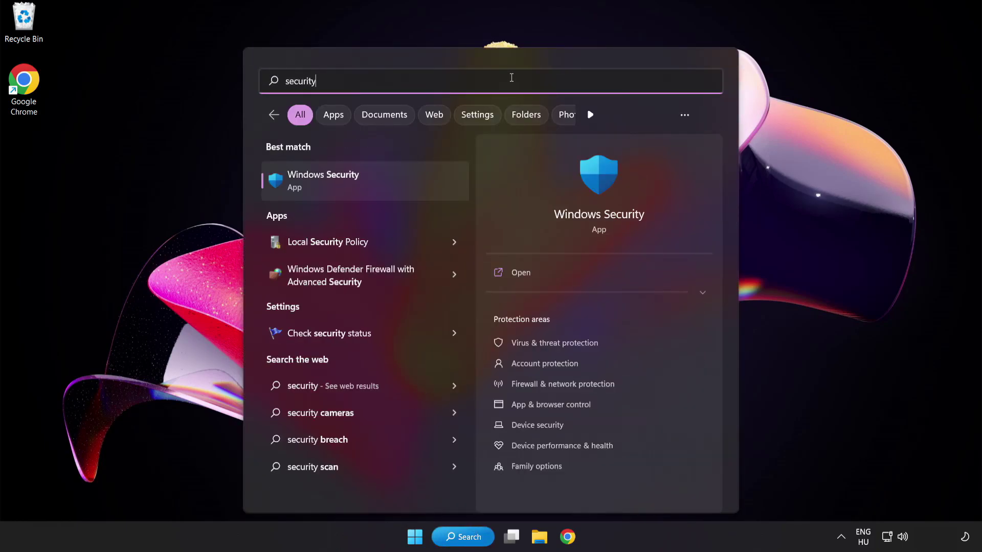
left_click(370, 180)
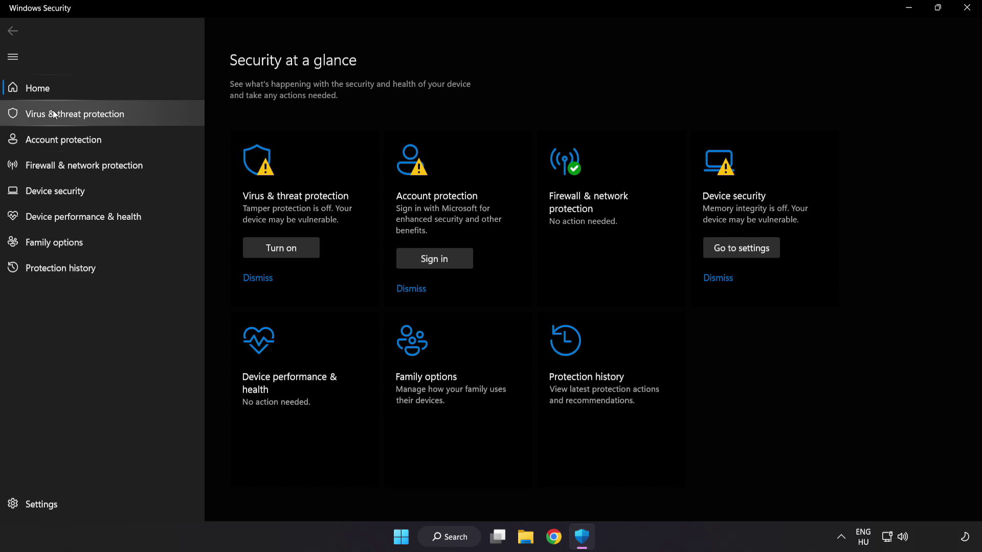
left_click(151, 117)
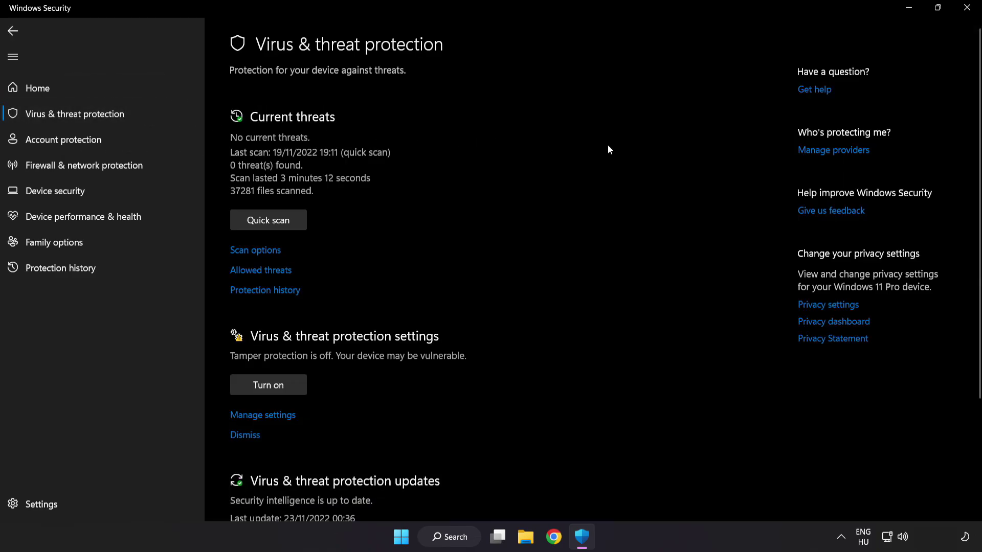
- Open Manage settings and go to Add or remove exclusions
scroll(621, 150, "down", 3)
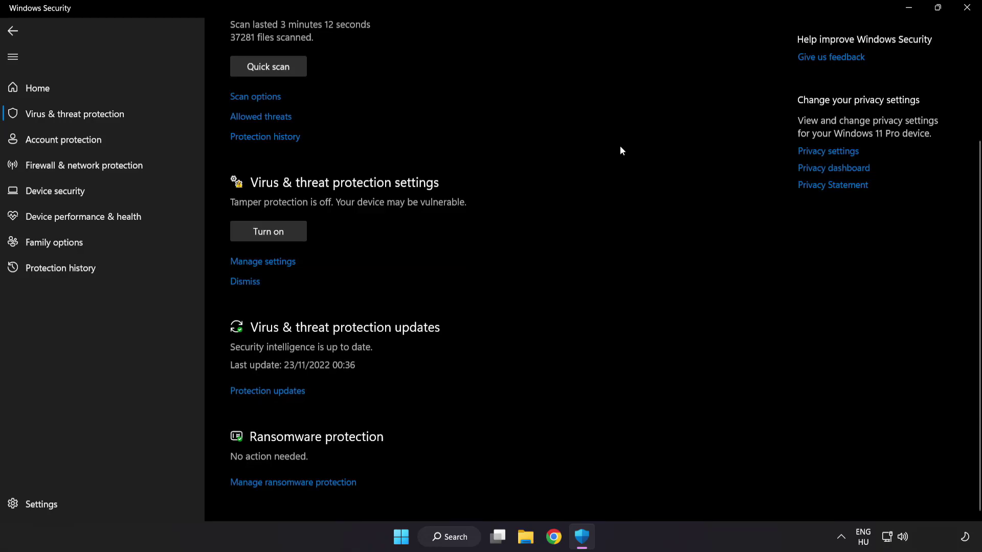
left_click(269, 260)
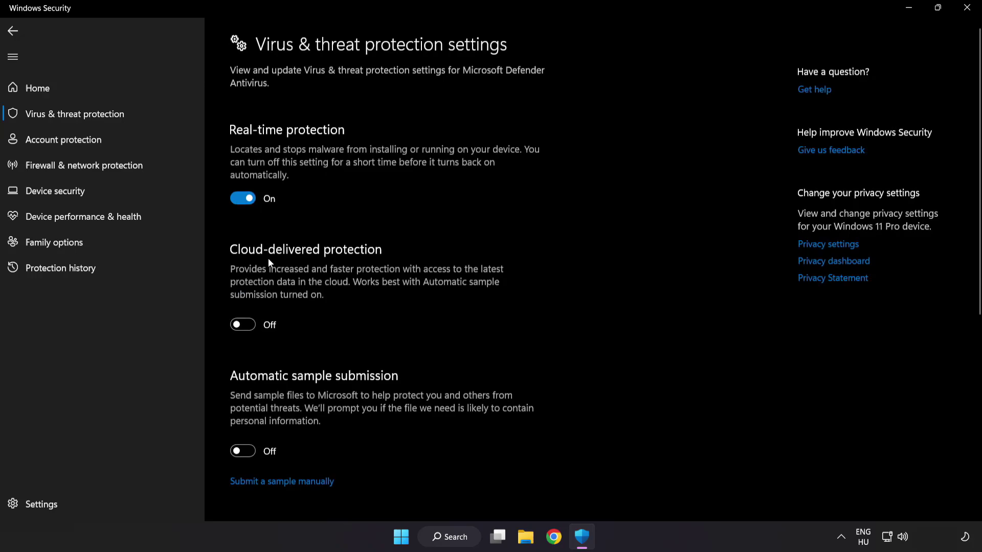
scroll(571, 269, "down", 6)
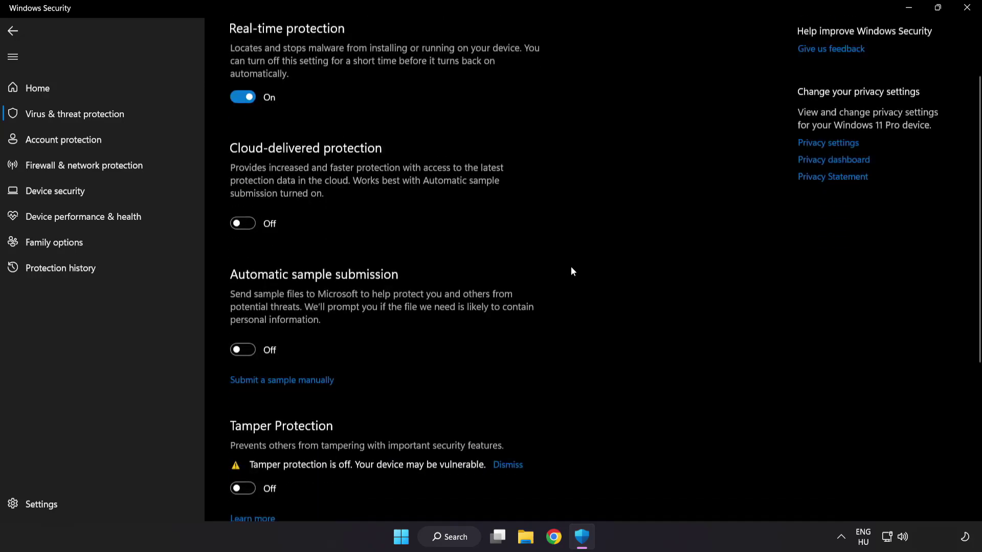
scroll(571, 269, "down", 1)
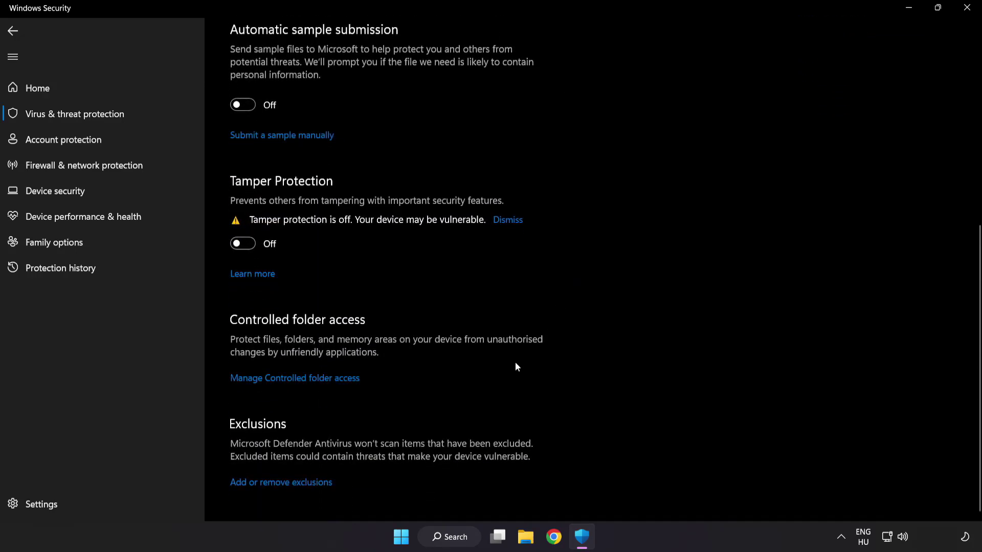
left_click(286, 484)
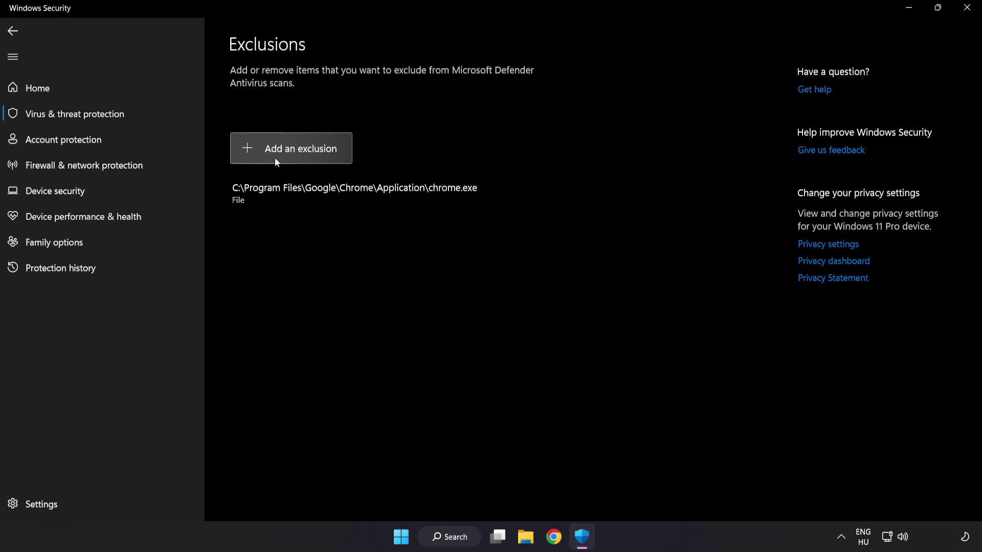
- Start a new file exclusion in Defender and browse to Local Disk (C:)
left_click(294, 160)
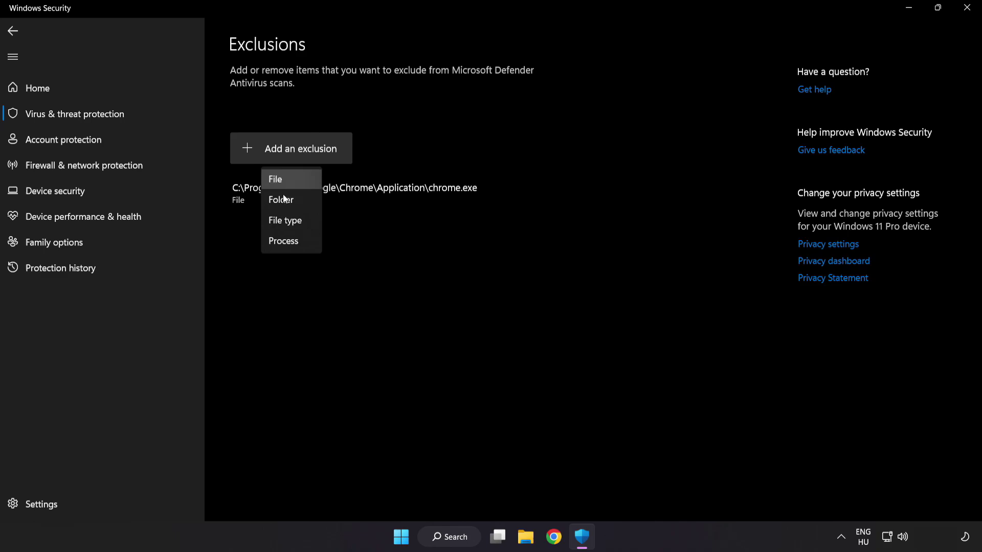
left_click(286, 181)
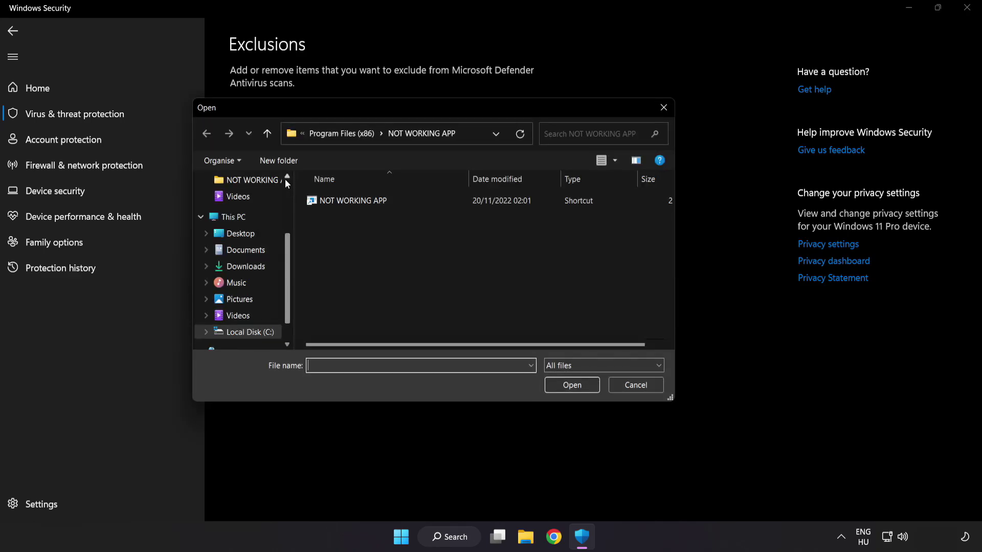
left_click(315, 136)
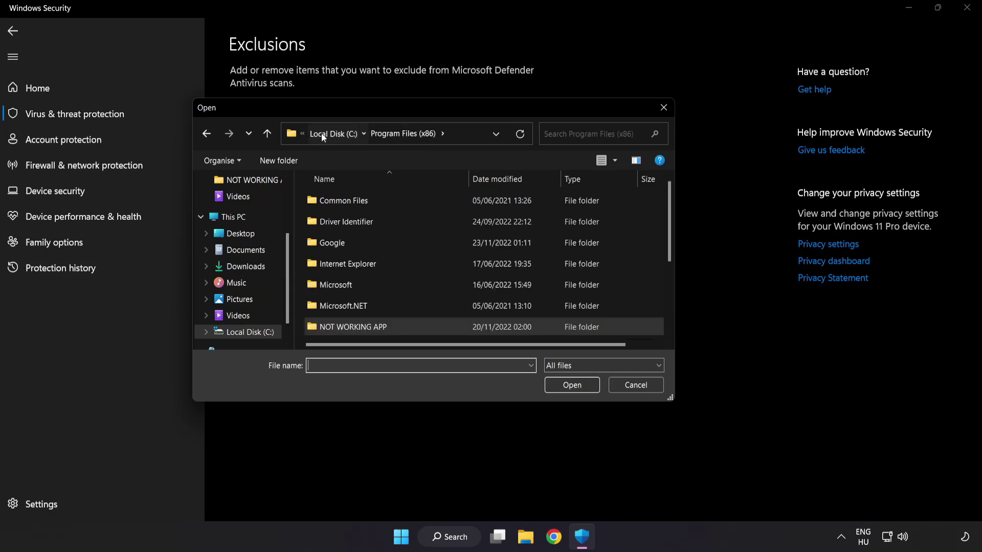
left_click(321, 133)
left_click(323, 133)
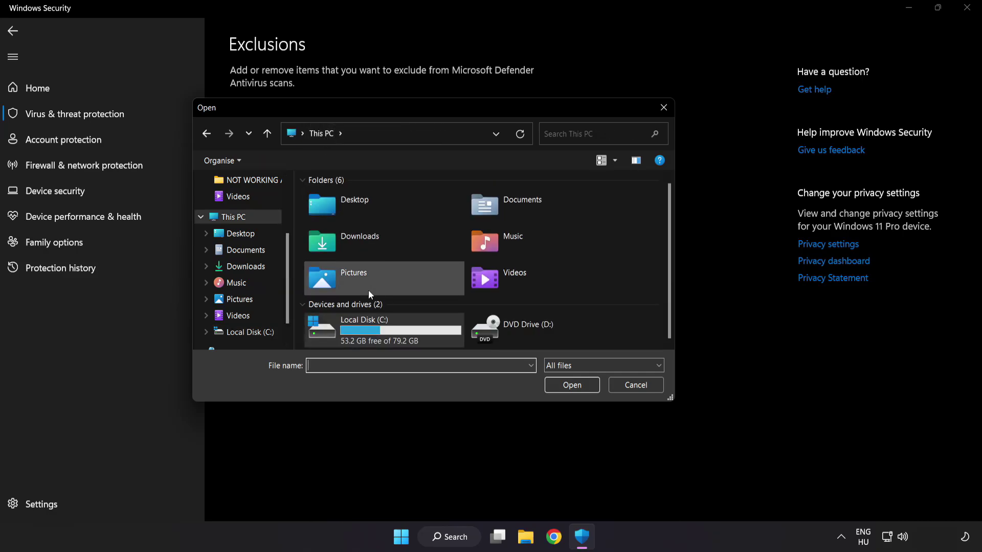
double_click(366, 335)
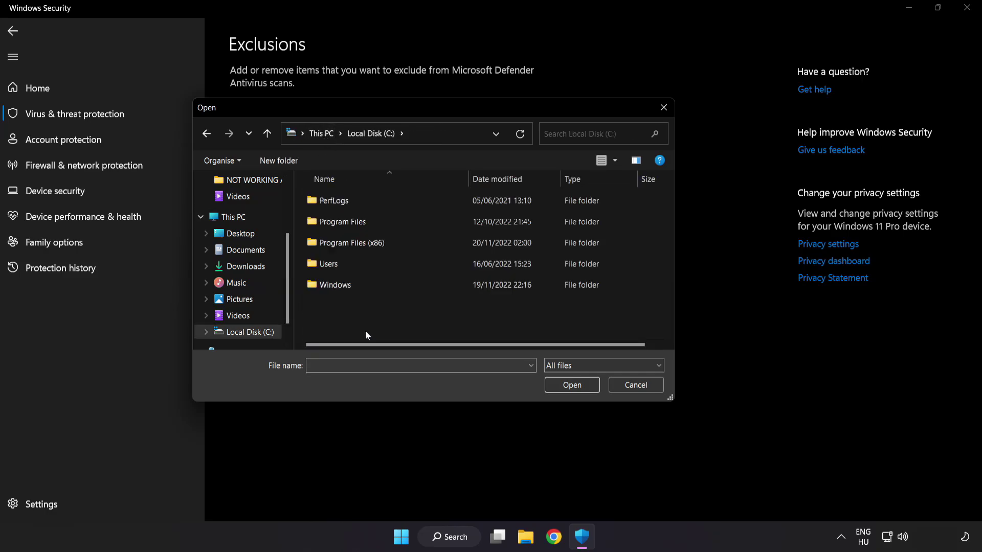
- Pick the NOT WORKING APP shortcut in Program Files (x86) as the excluded file
double_click(377, 241)
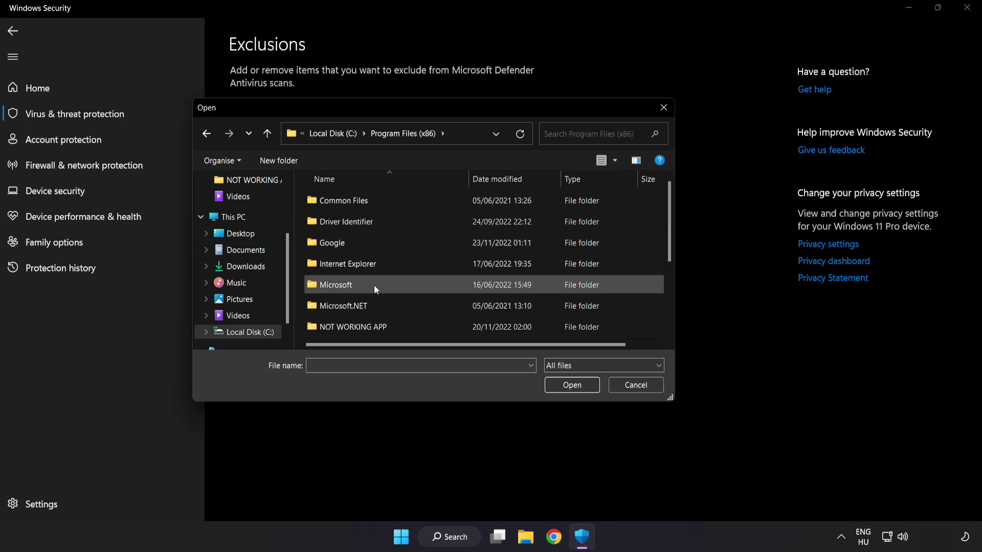
scroll(362, 336, "down", 1)
left_click(351, 267)
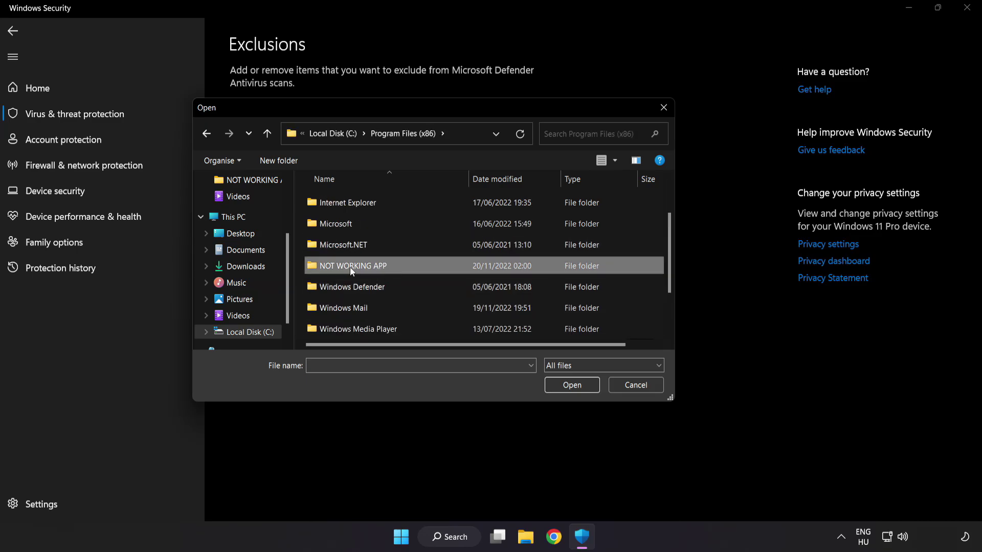
double_click(390, 266)
left_click(382, 201)
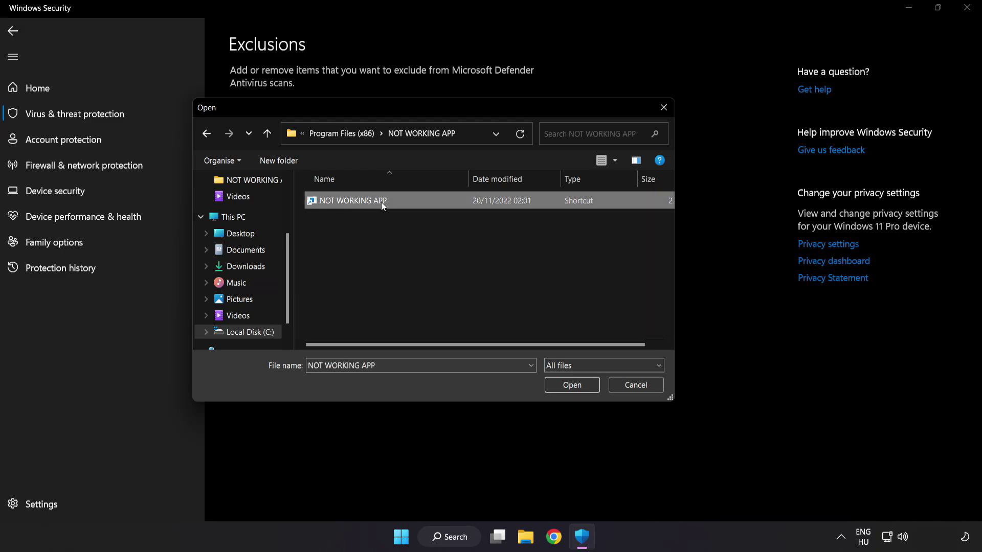
left_click(572, 388)
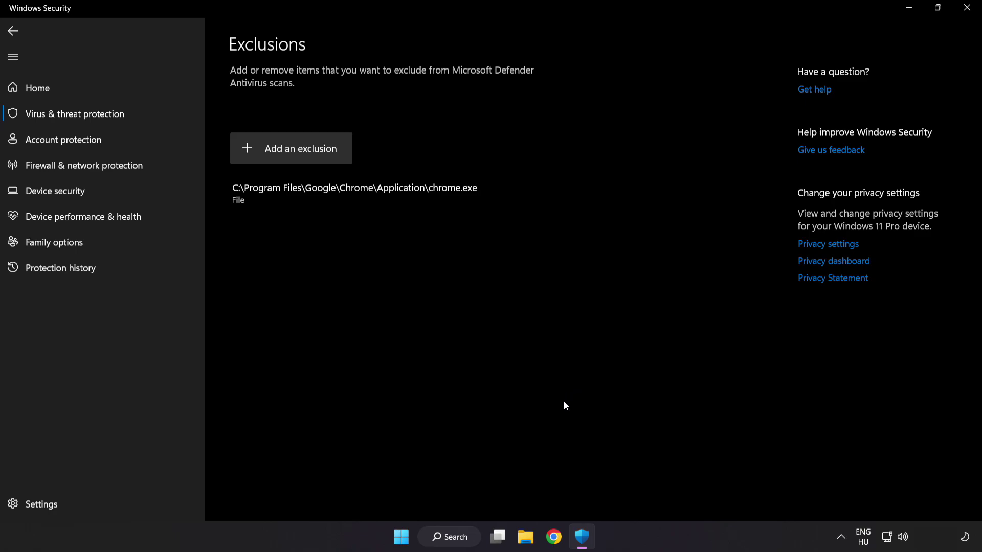
- Close Windows Security and show the Start menu's Sleep, Shut down and Restart choices
left_click(964, 16)
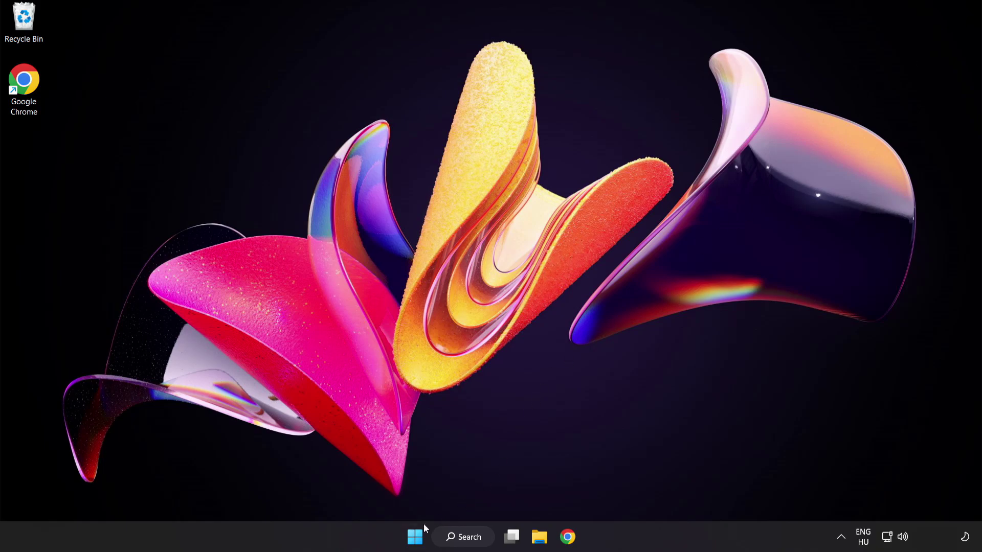
left_click(415, 536)
left_click(650, 492)
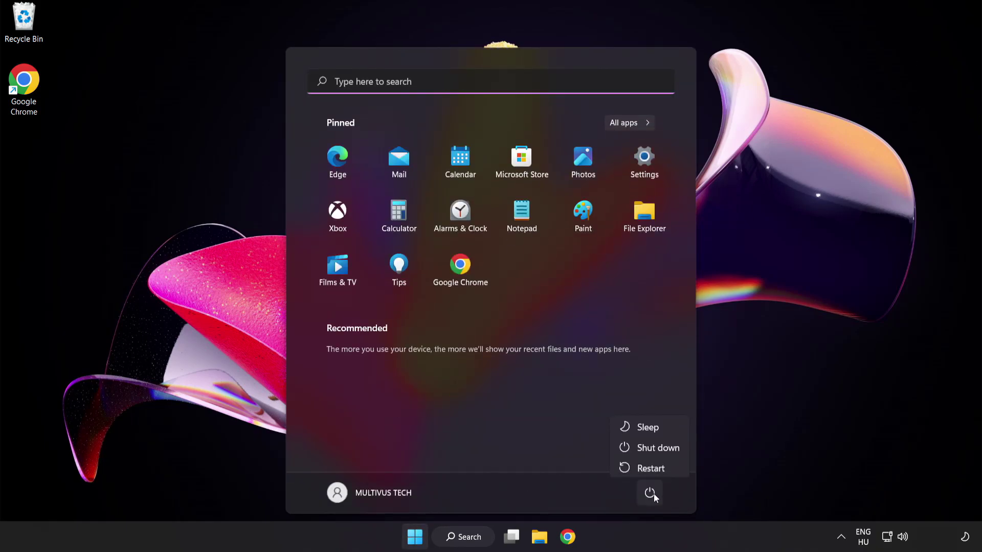